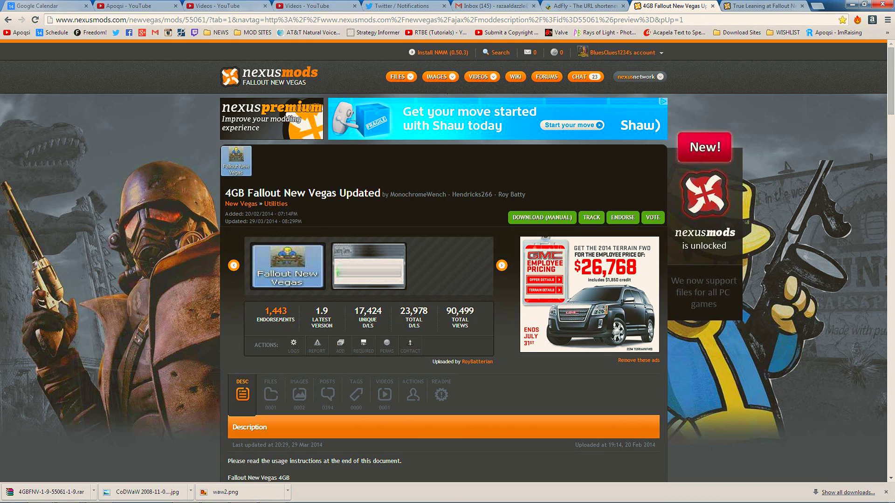
# - Read the 4GB Fallout New Vegas Updated mod page, including its title, credits, description and command line reference
pyautogui.moveTo(222, 193); pyautogui.dragTo(336, 193)
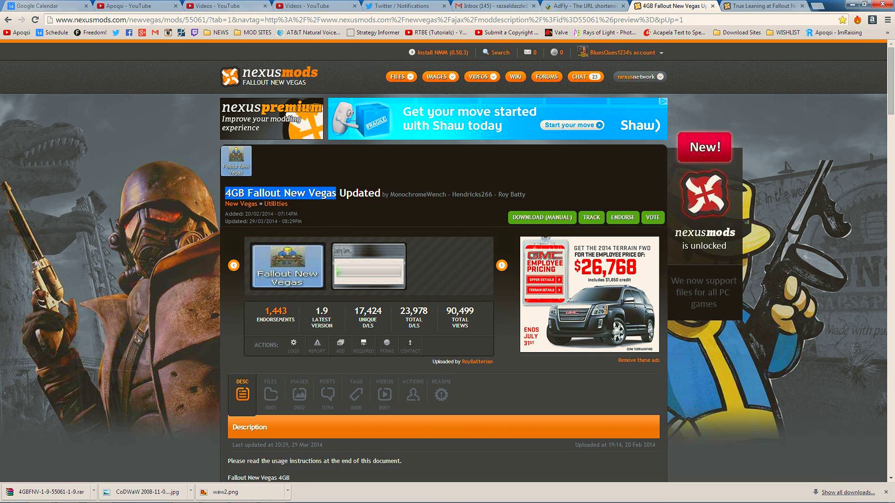
pyautogui.moveTo(390, 194); pyautogui.dragTo(520, 195)
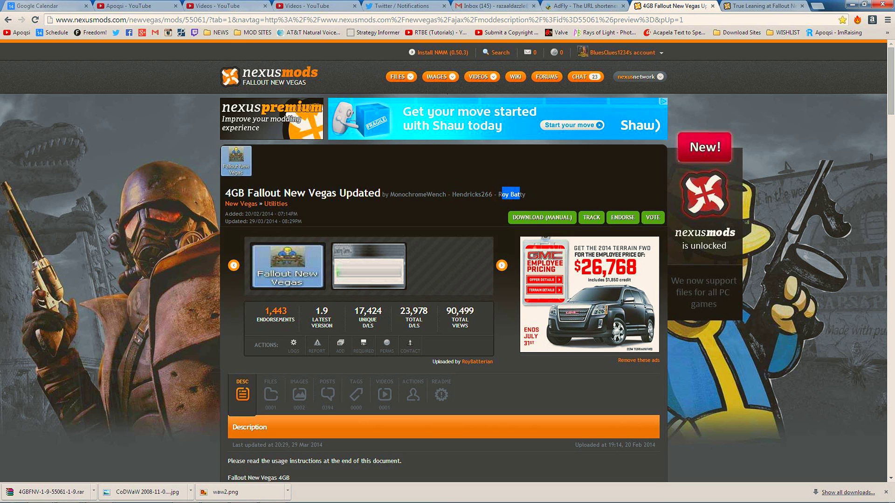
pyautogui.click(520, 194)
pyautogui.scroll(-4, 520, 194)
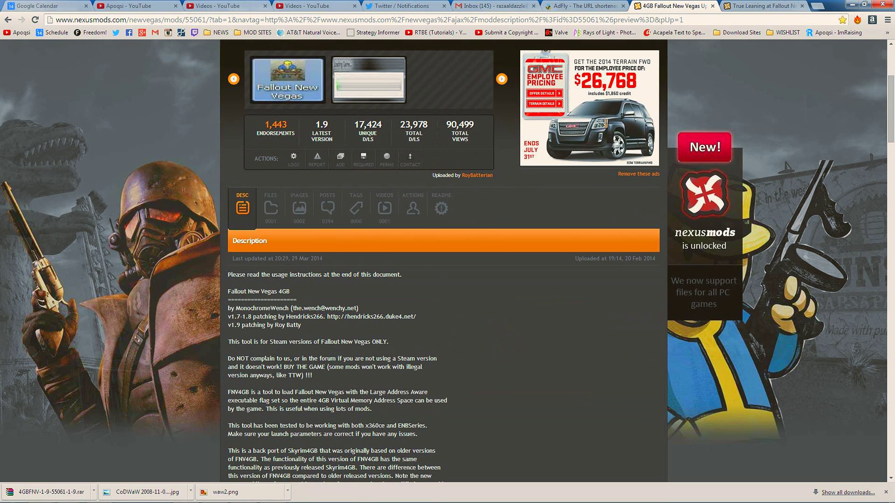
pyautogui.scroll(4, 443, 261)
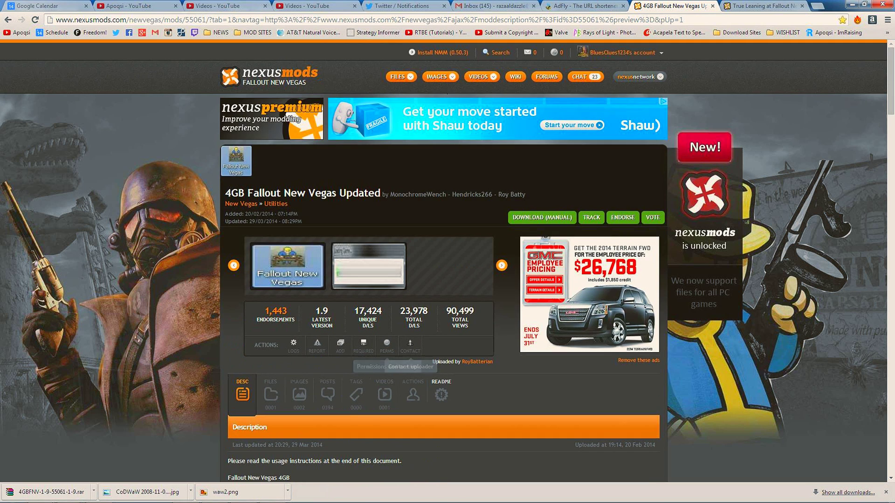
pyautogui.scroll(-3, 443, 261)
pyautogui.scroll(-5, 442, 261)
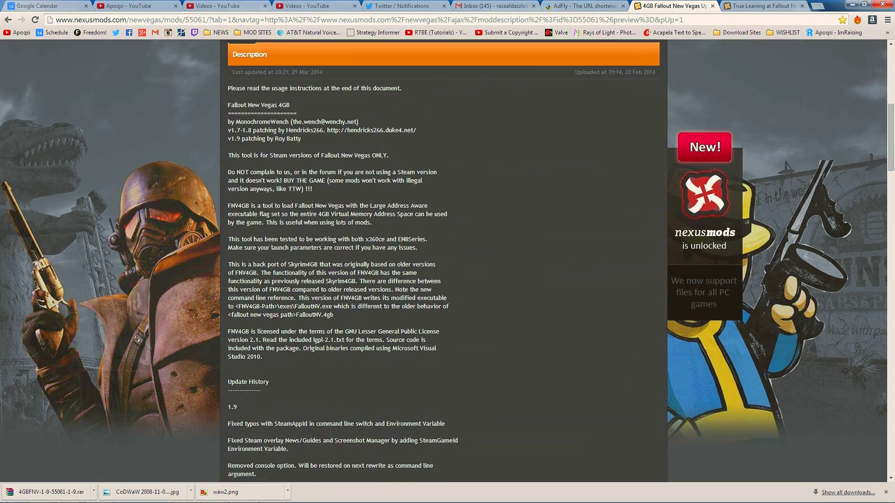
pyautogui.scroll(-20, 443, 261)
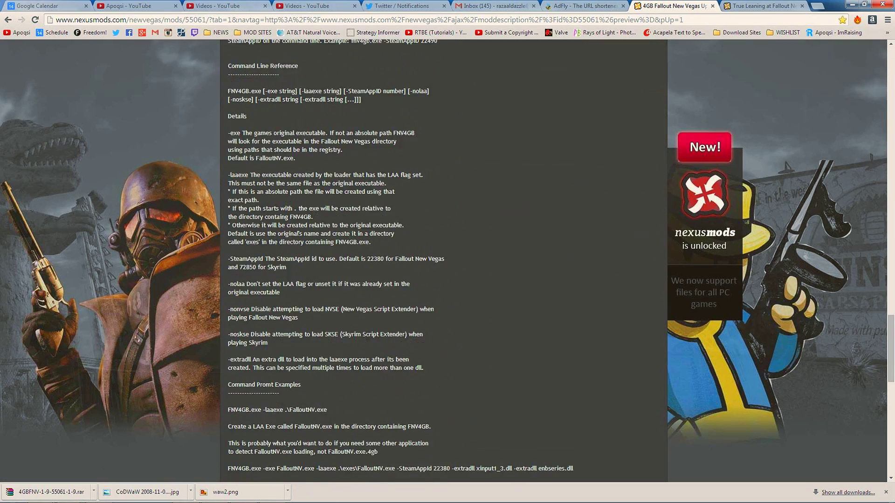
pyautogui.scroll(-5, 442, 261)
pyautogui.scroll(20, 443, 261)
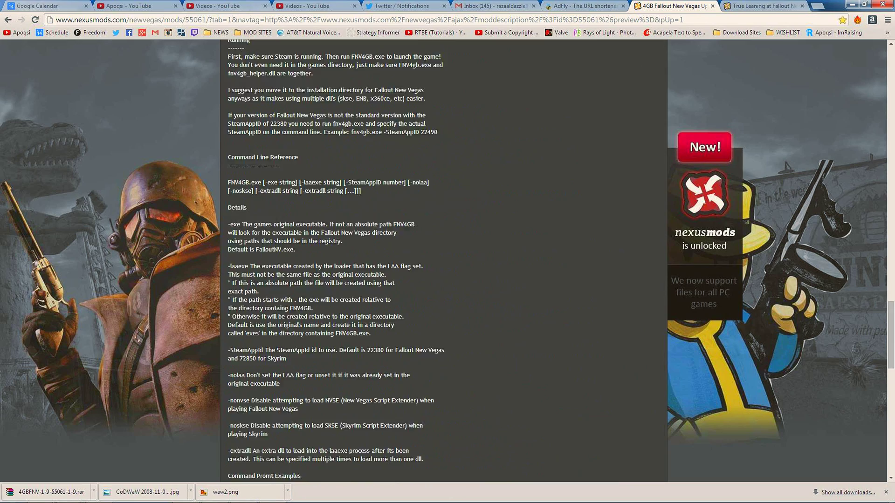
pyautogui.scroll(20, 443, 261)
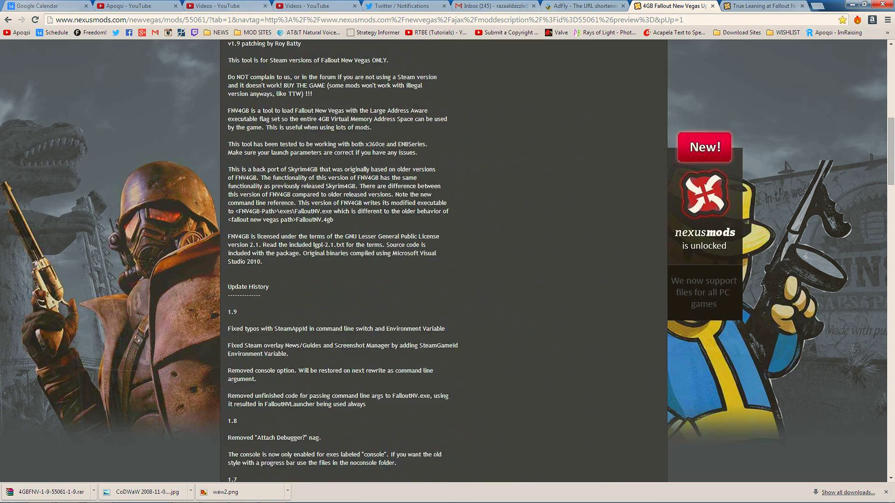
pyautogui.scroll(2, 442, 261)
# - Review the mod's update history and the Running instructions at the end of the description
pyautogui.scroll(-7, 443, 261)
pyautogui.scroll(-1, 442, 261)
pyautogui.scroll(-15, 442, 261)
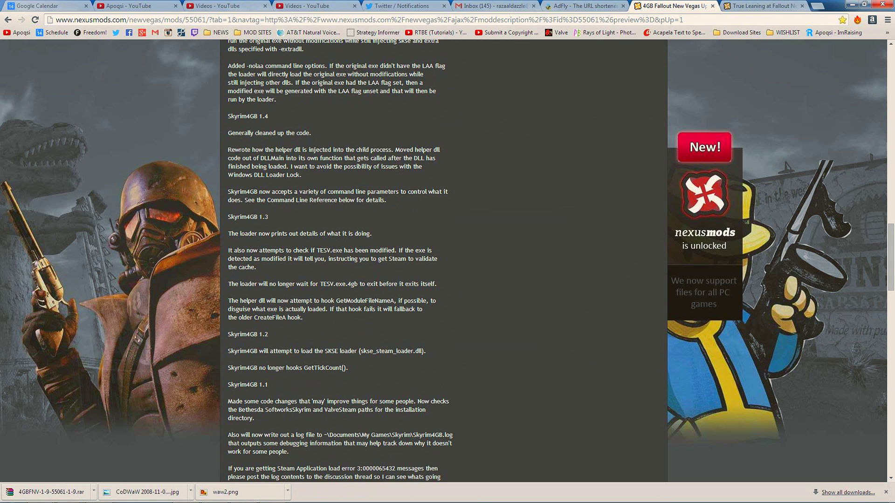
pyautogui.scroll(-2, 443, 261)
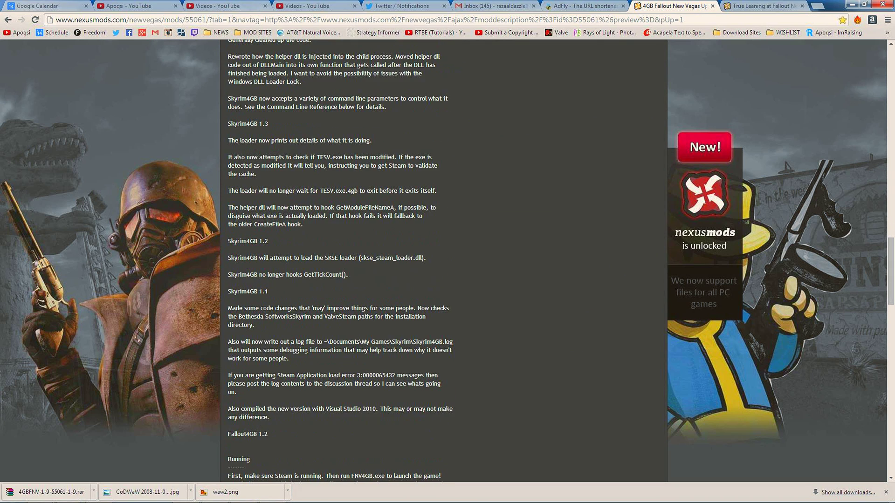
pyautogui.scroll(-2, 443, 261)
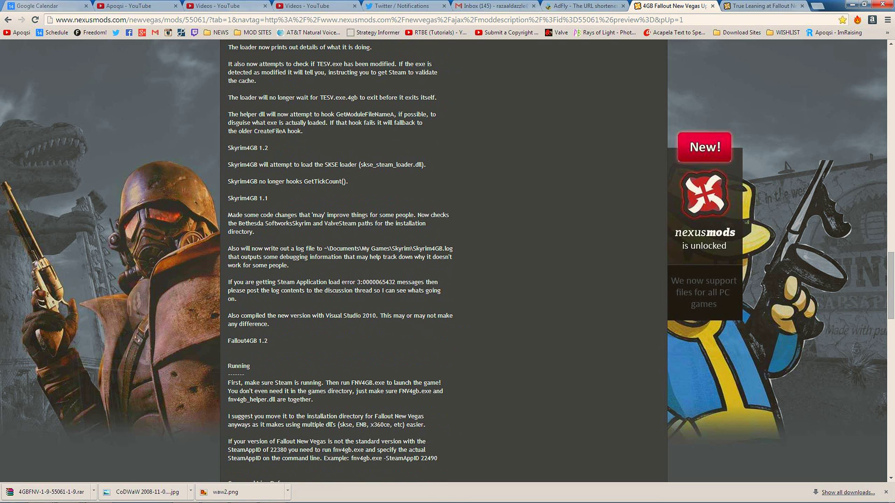
pyautogui.scroll(20, 443, 261)
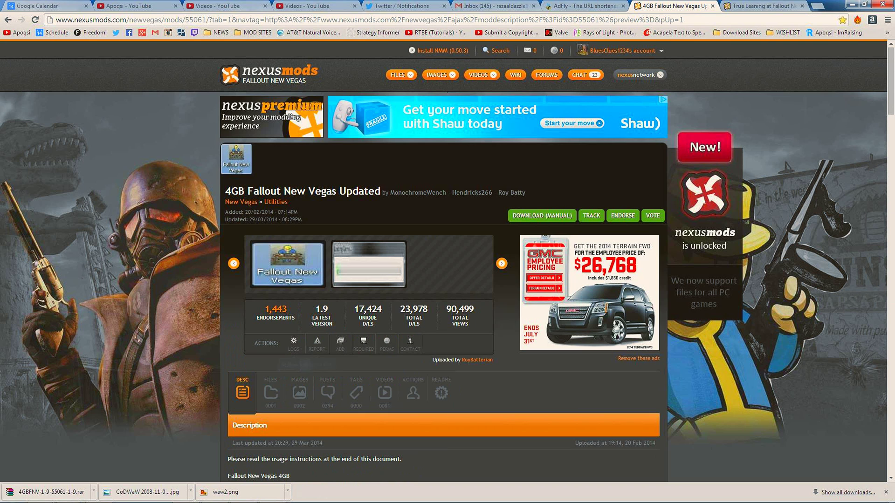
# - Open the mod's files and try to manually download the 4GBFNV-1-9 main file, closing the download notice
pyautogui.scroll(-2, 270, 301)
pyautogui.click(271, 301)
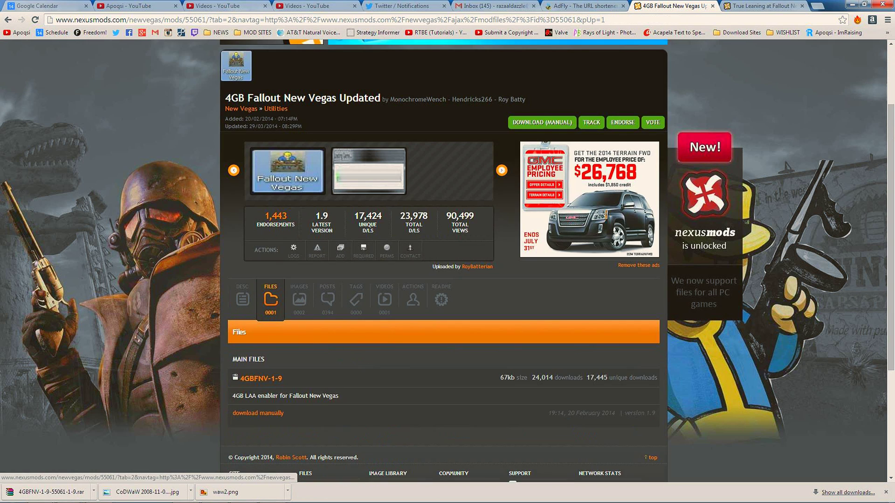
pyautogui.scroll(-3, 443, 261)
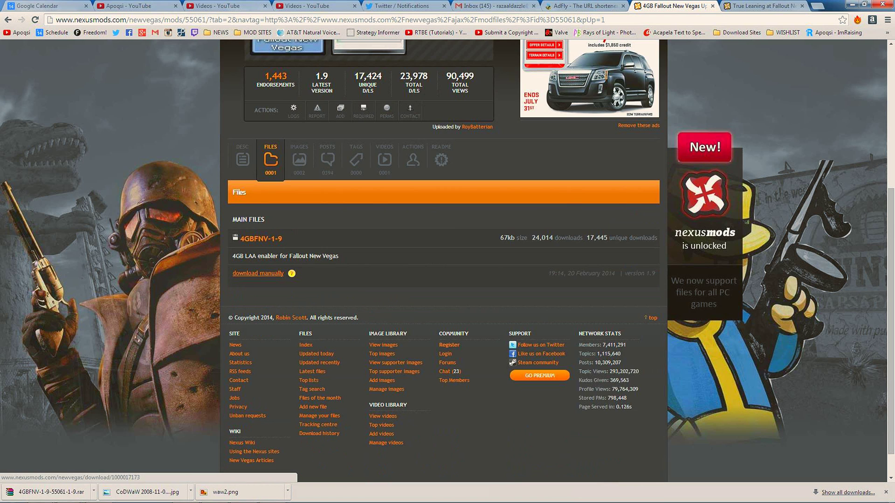
pyautogui.click(257, 273)
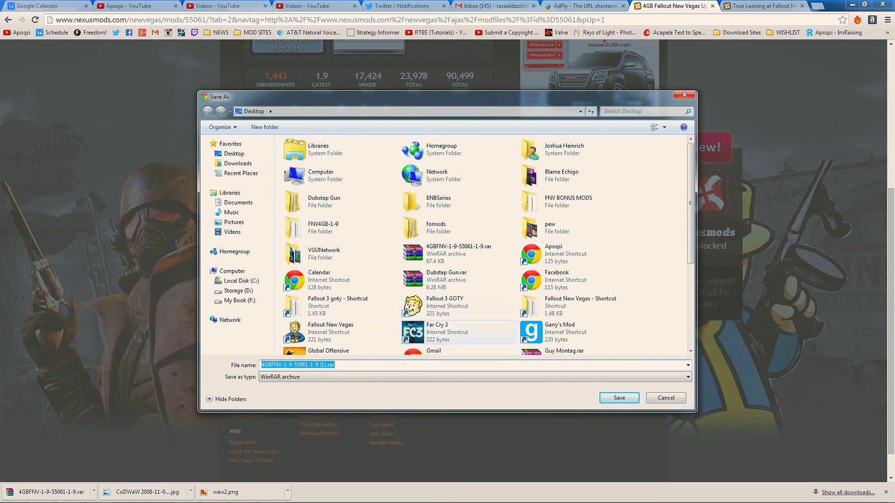
pyautogui.click(619, 397)
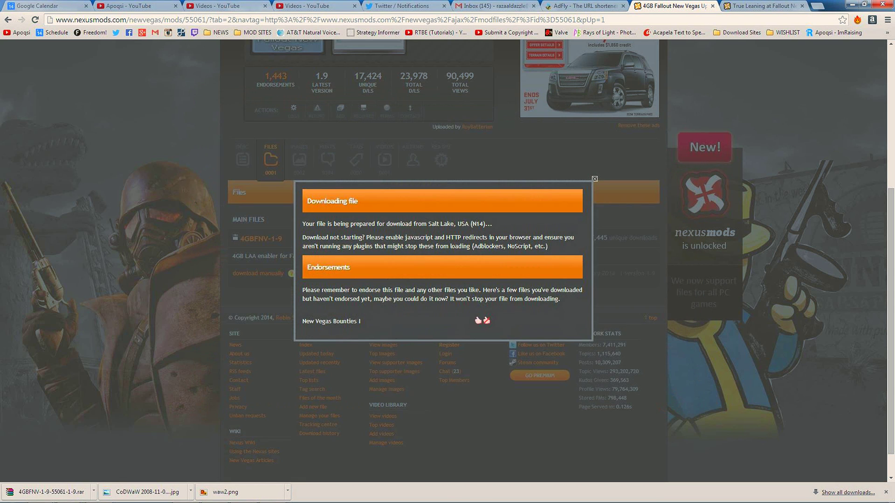
pyautogui.click(594, 179)
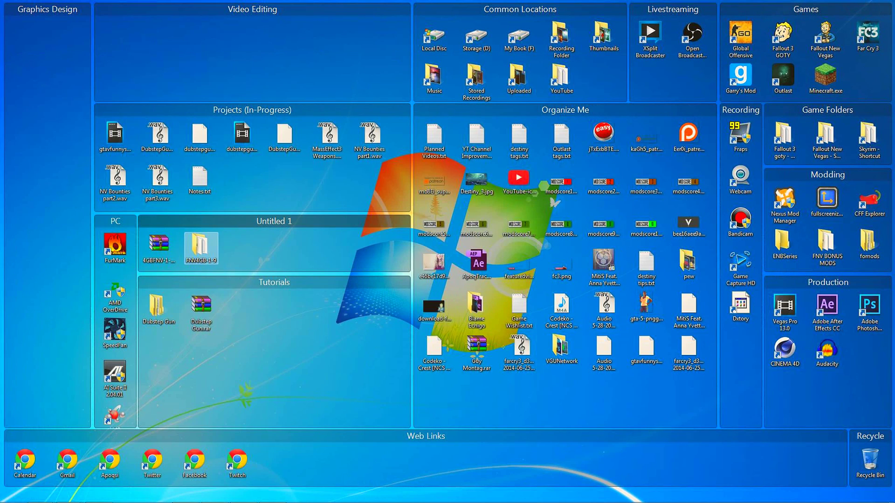
# - Open the extracted FNV4GB-1-9 folder from the desktop and select fnv4gb.exe and fnv4gb_helper.dll
pyautogui.click(161, 253)
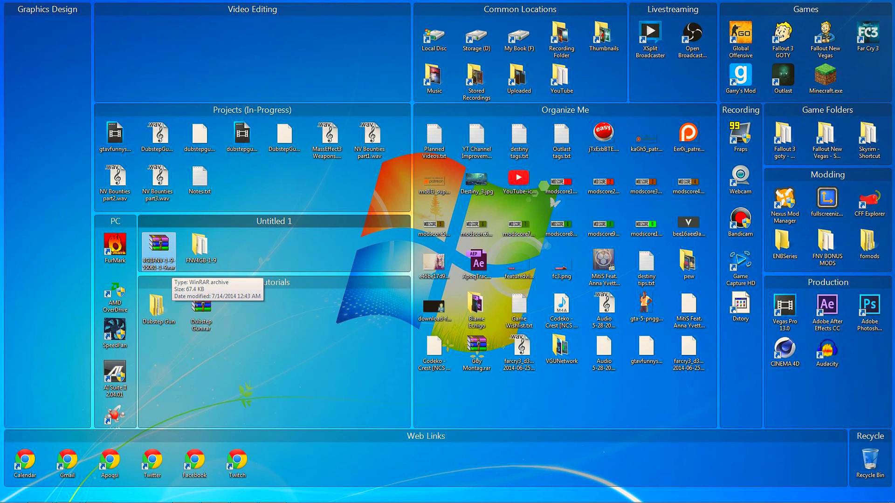
pyautogui.click(196, 251)
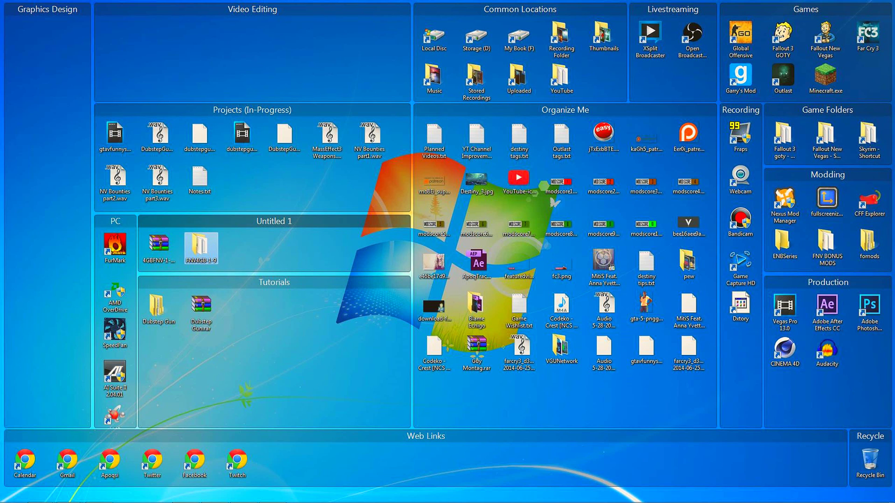
pyautogui.doubleClick(202, 255)
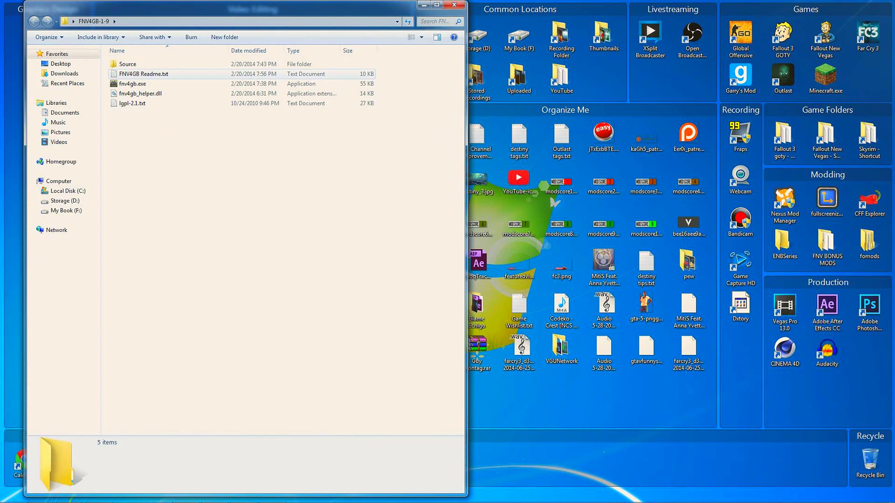
pyautogui.moveTo(137, 115); pyautogui.dragTo(130, 60)
pyautogui.click(140, 114)
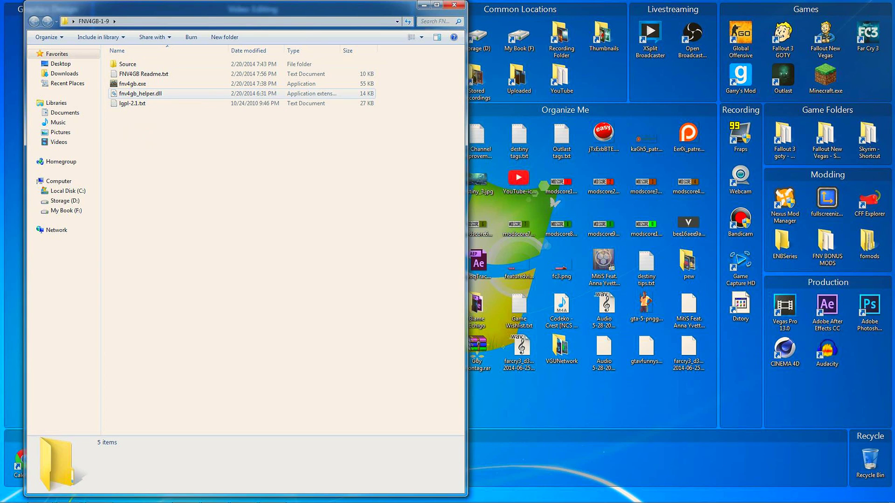
pyautogui.click(135, 94)
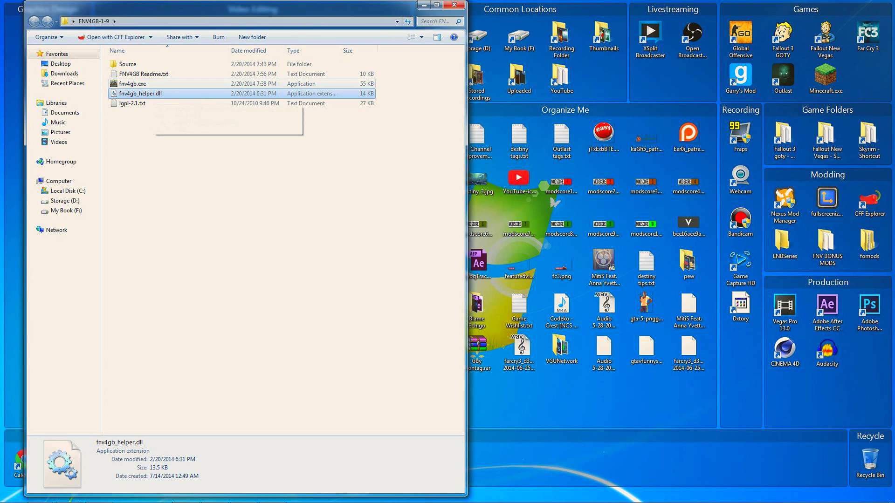
pyautogui.keyDown('ctrl'); pyautogui.click(150, 84); pyautogui.keyUp('ctrl')
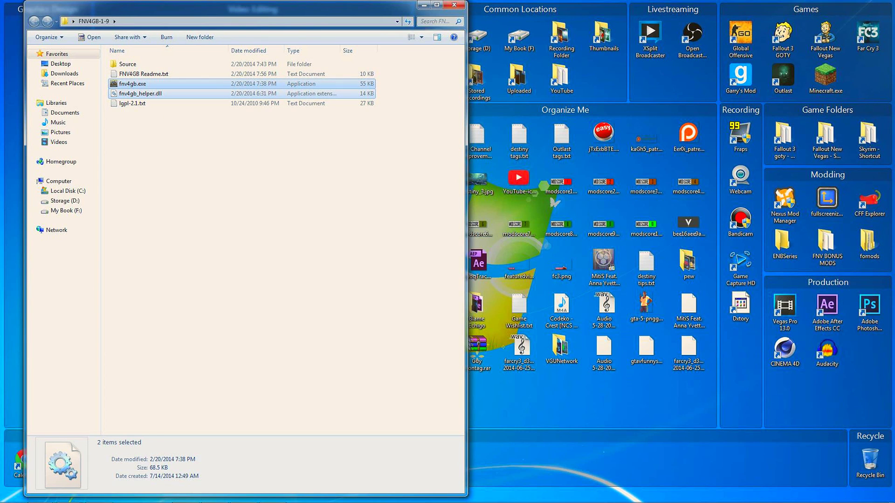
# - Bring up the Plugins folder window, go up to the Fallout New Vegas folder, and place it beside the FNV4GB-1-9 window
pyautogui.moveTo(209, 502)
pyautogui.moveTo(68, 495)
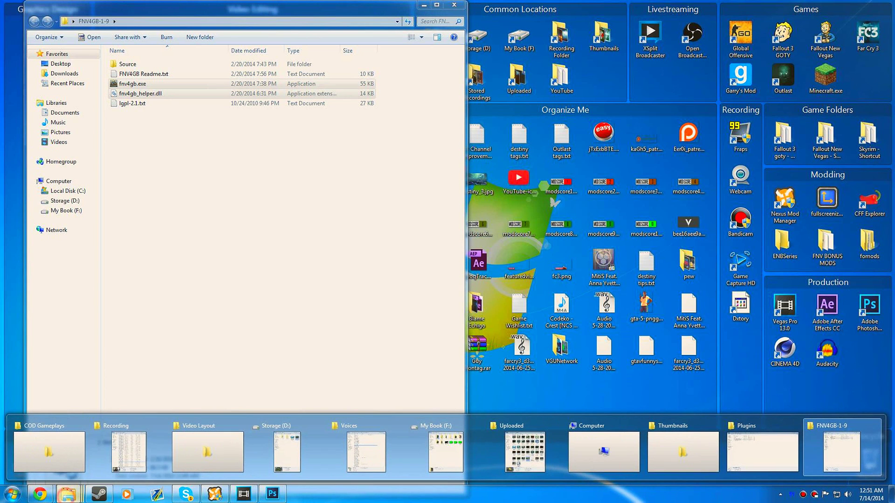
pyautogui.click(762, 451)
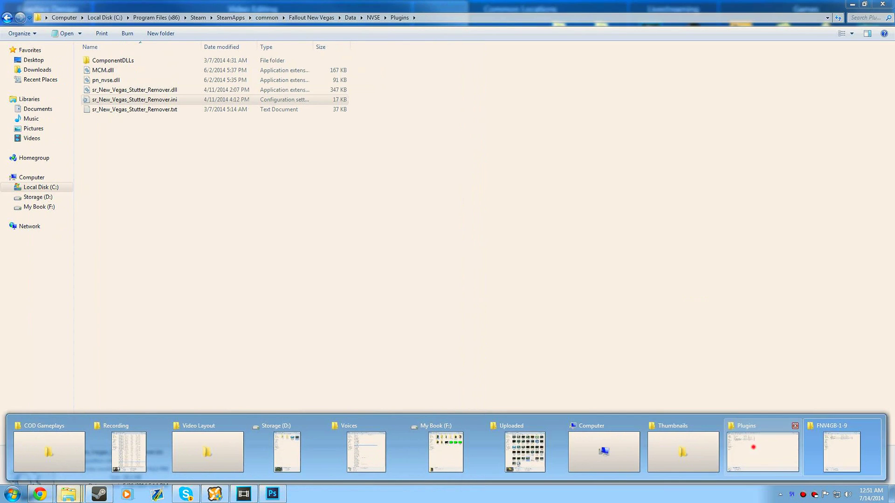
pyautogui.click(311, 17)
pyautogui.moveTo(327, 5); pyautogui.dragTo(602, 7)
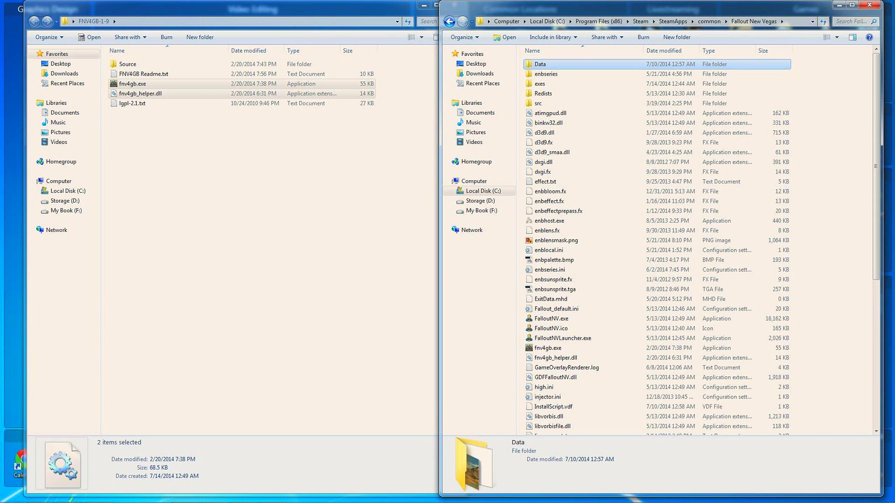
# - Try to move fnv4gb.exe and fnv4gb_helper.dll into the Fallout New Vegas folder, then look through that folder's files
pyautogui.click(838, 214)
pyautogui.moveTo(877, 167)
pyautogui.mouseDown()
pyautogui.moveTo(878, 312)
pyautogui.moveTo(877, 167)
pyautogui.mouseUp()
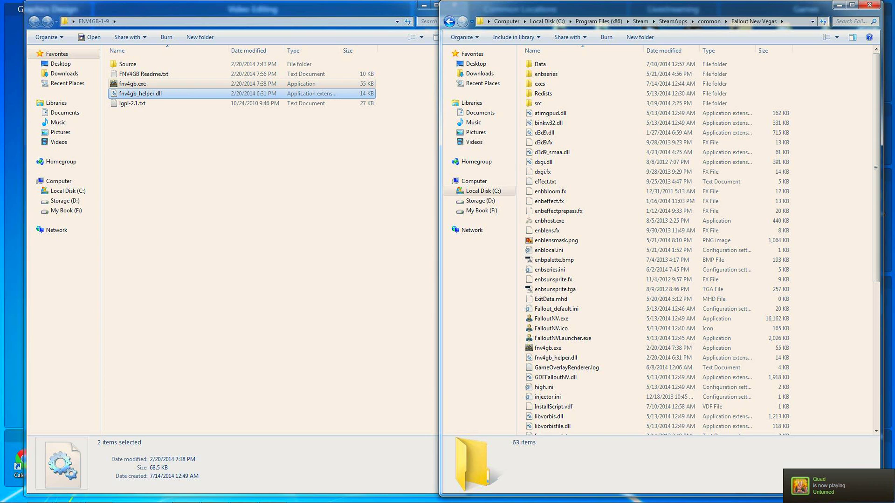
pyautogui.moveTo(137, 83); pyautogui.dragTo(802, 280)
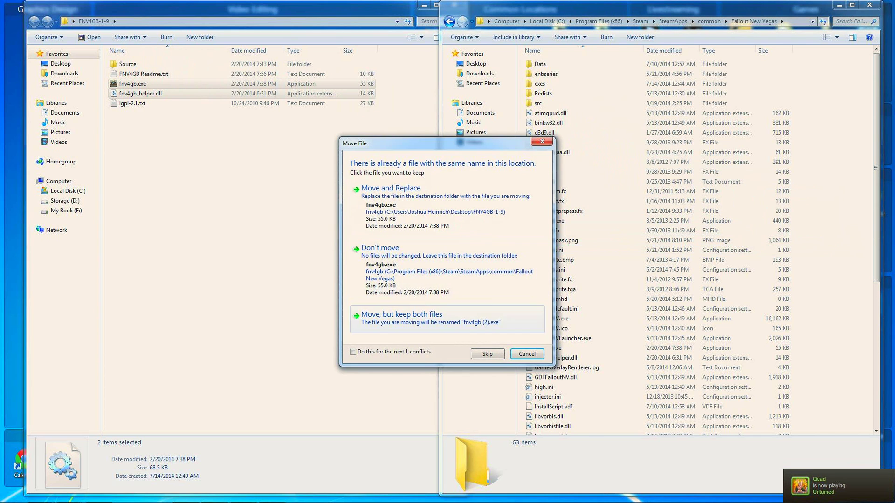
pyautogui.click(528, 353)
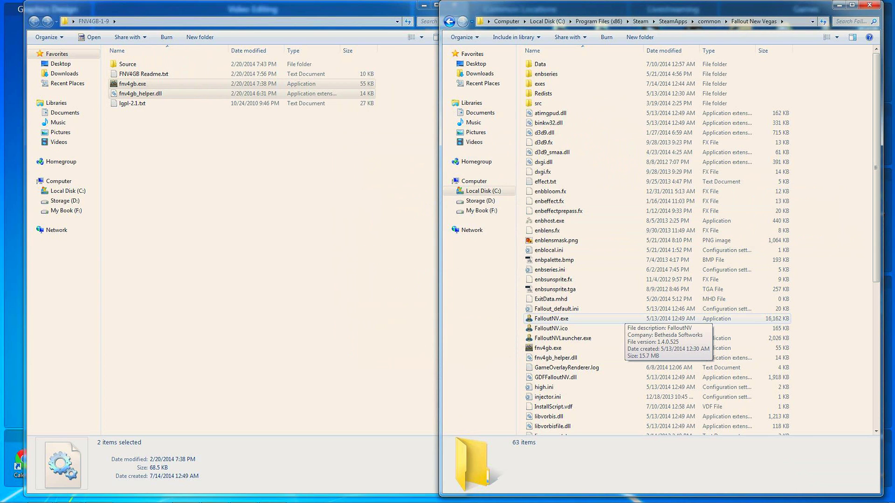
pyautogui.scroll(-2, 653, 242)
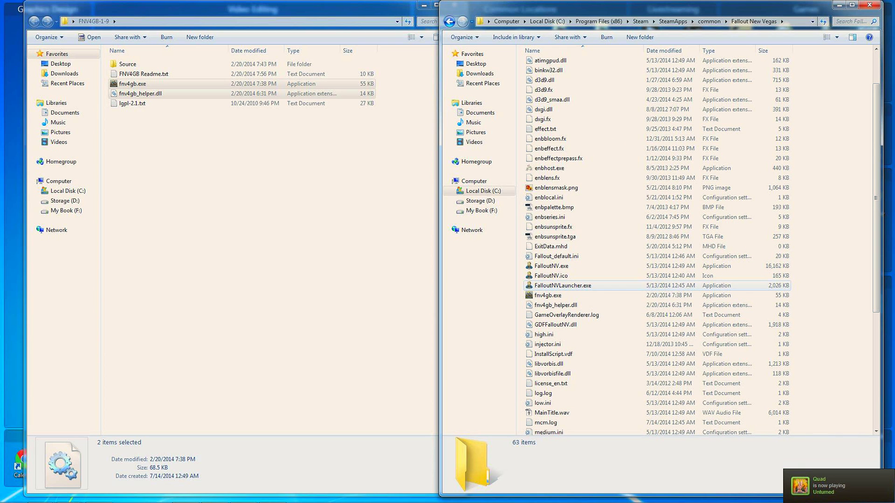
pyautogui.scroll(-4, 652, 242)
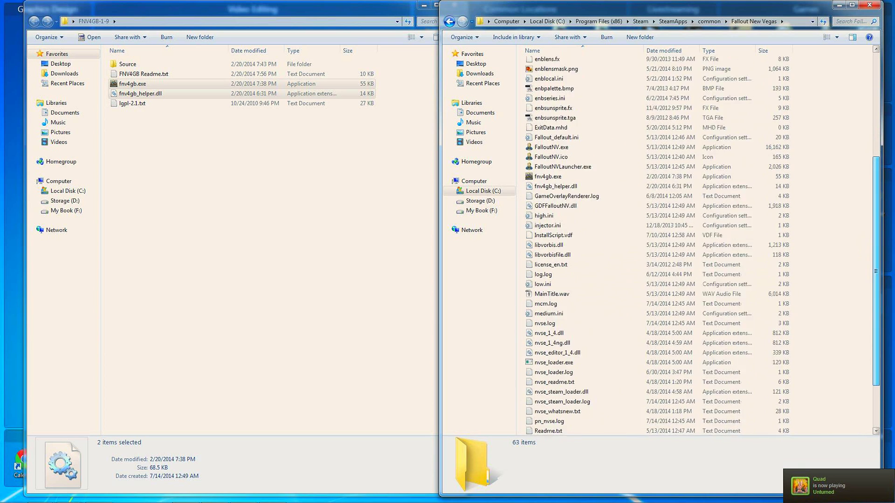
pyautogui.scroll(6, 653, 162)
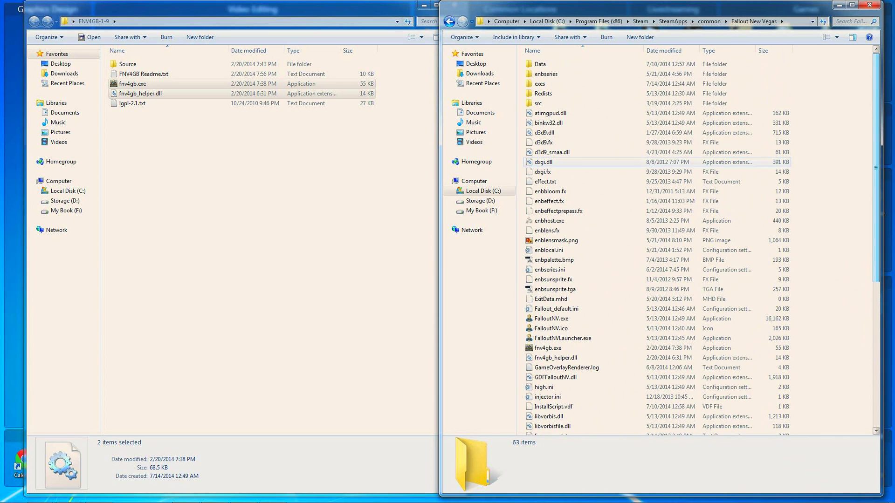
# - Close the FNV4GB-1-9 window and open the NVSE folder inside the Fallout New Vegas Data folder
pyautogui.click(405, 9)
pyautogui.click(452, 6)
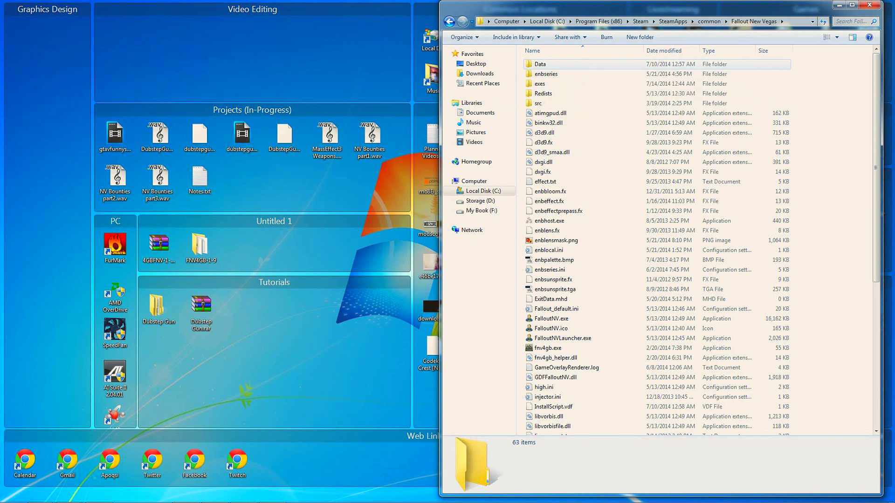
pyautogui.doubleClick(596, 64)
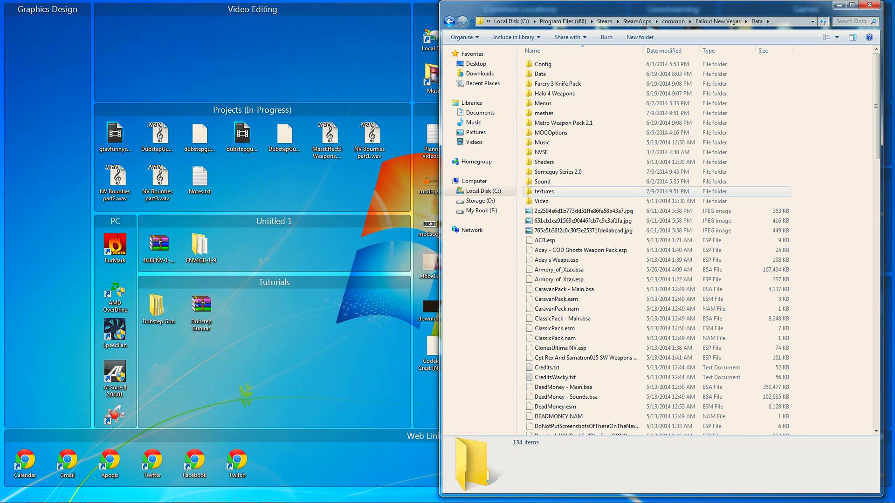
pyautogui.doubleClick(541, 152)
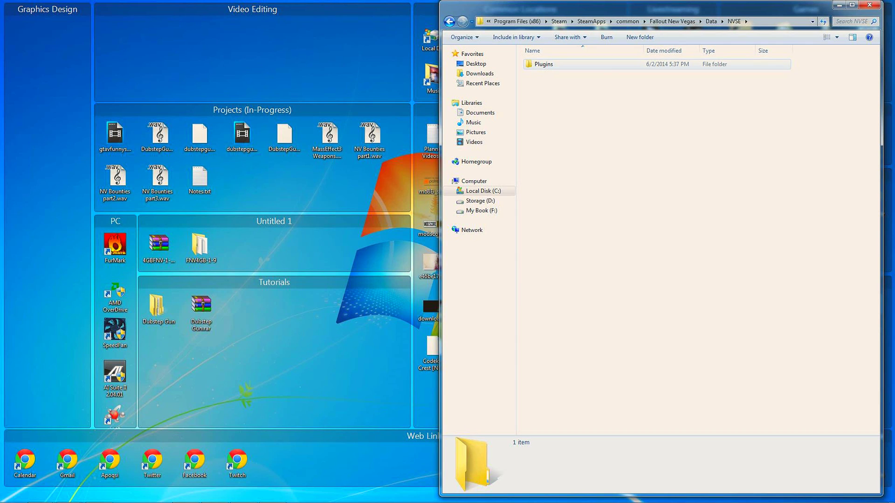
# - Check the bFastExit setting in sr_New_Vegas_Stutter_Remover.ini inside the NVSE Plugins folder, close the file, and return to the Fallout New Vegas folder
pyautogui.doubleClick(538, 64)
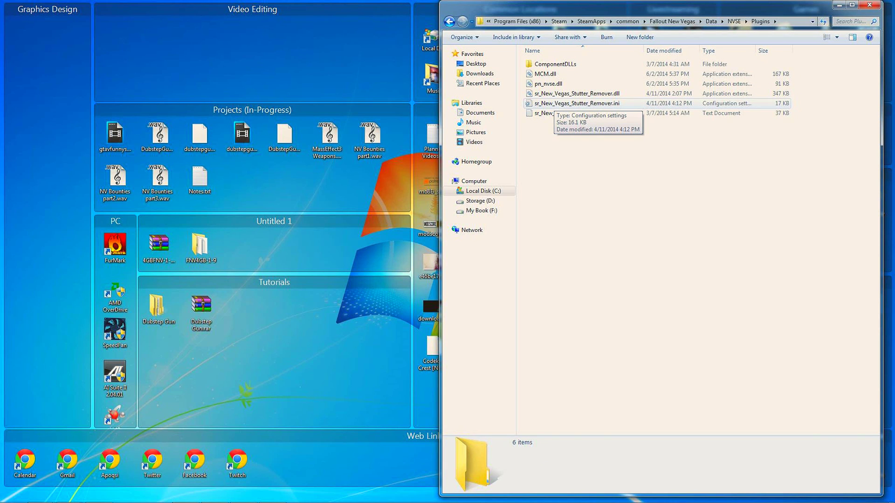
pyautogui.doubleClick(608, 103)
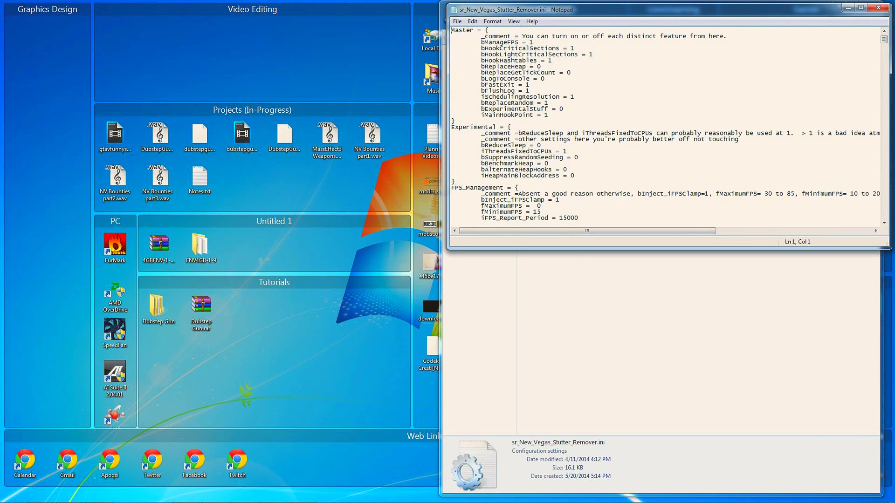
pyautogui.moveTo(481, 84); pyautogui.dragTo(527, 85)
pyautogui.click(530, 85)
pyautogui.hotkey('shift', 'Left')
pyautogui.click(536, 84)
pyautogui.click(878, 7)
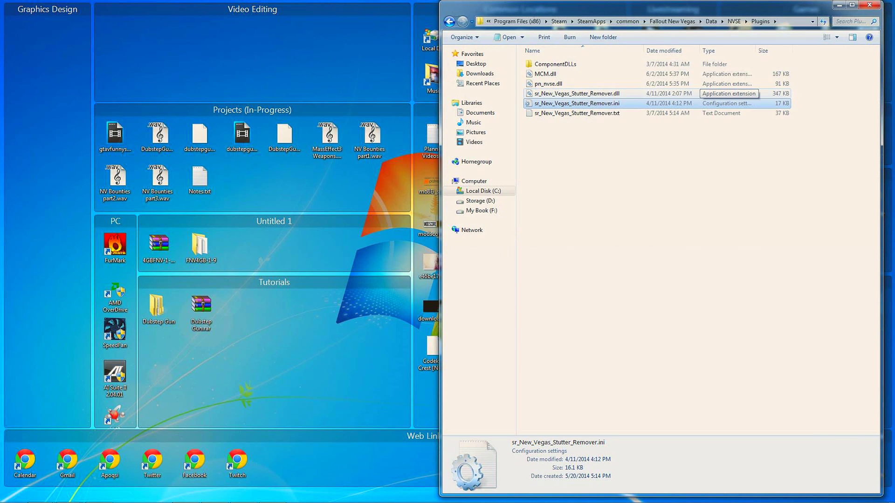
pyautogui.click(672, 21)
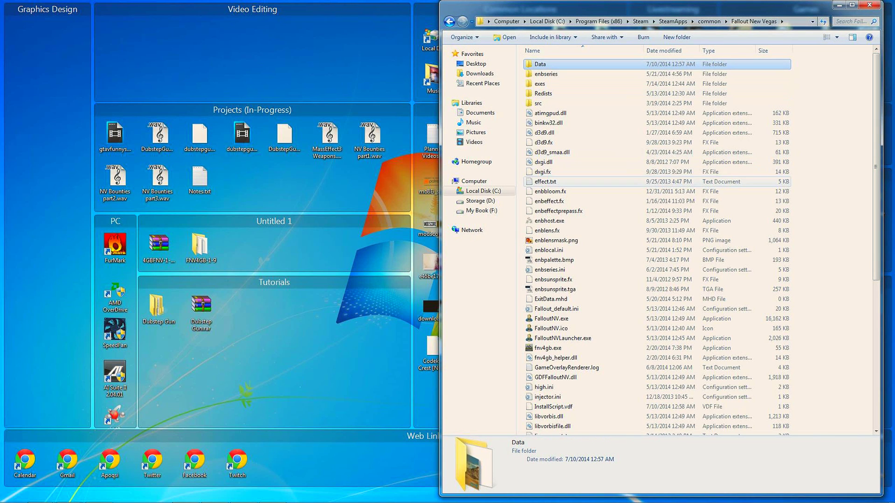
pyautogui.click(829, 157)
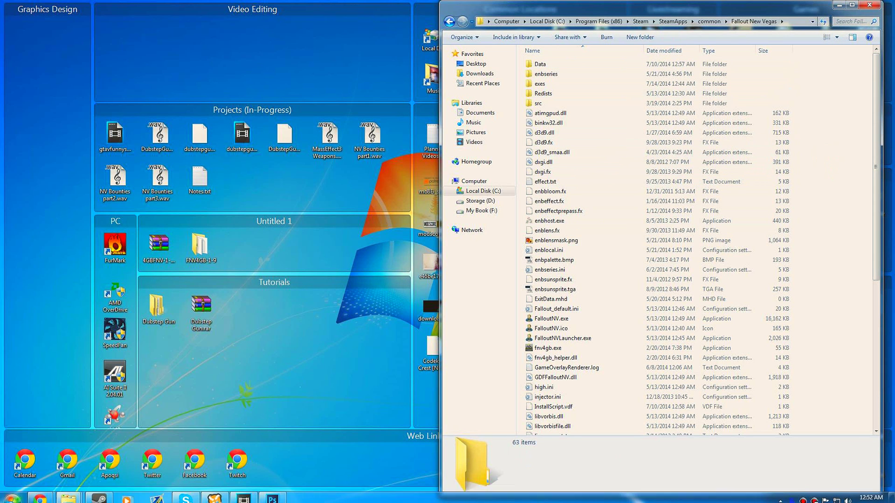
# - Switch to the 4GB Fallout New Vegas Updated page in Chrome and read the notes for Polish, Czech and Russian users ending its description
pyautogui.click(44, 494)
pyautogui.click(52, 447)
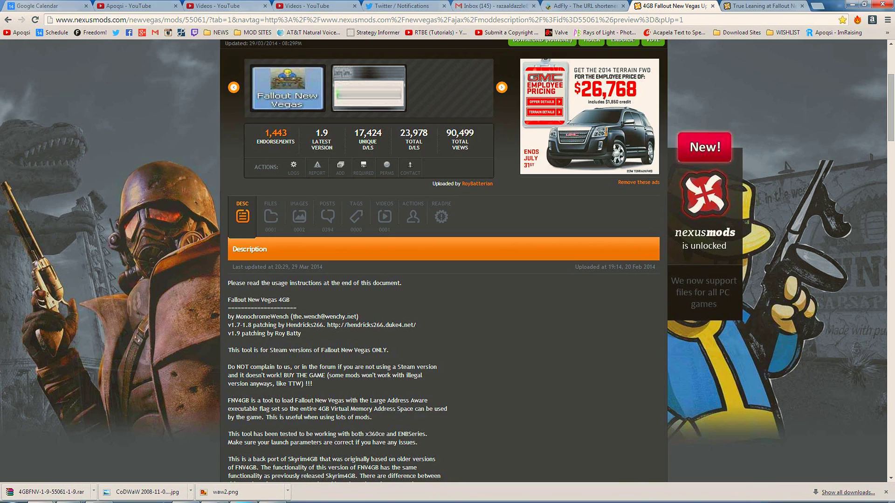
pyautogui.click(451, 323)
pyautogui.scroll(-13, 451, 322)
pyautogui.scroll(-6, 451, 323)
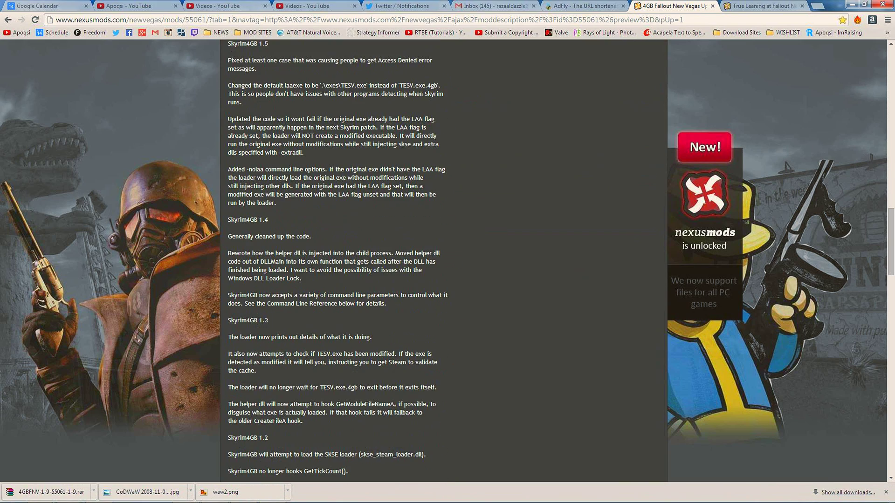
pyautogui.scroll(-20, 443, 256)
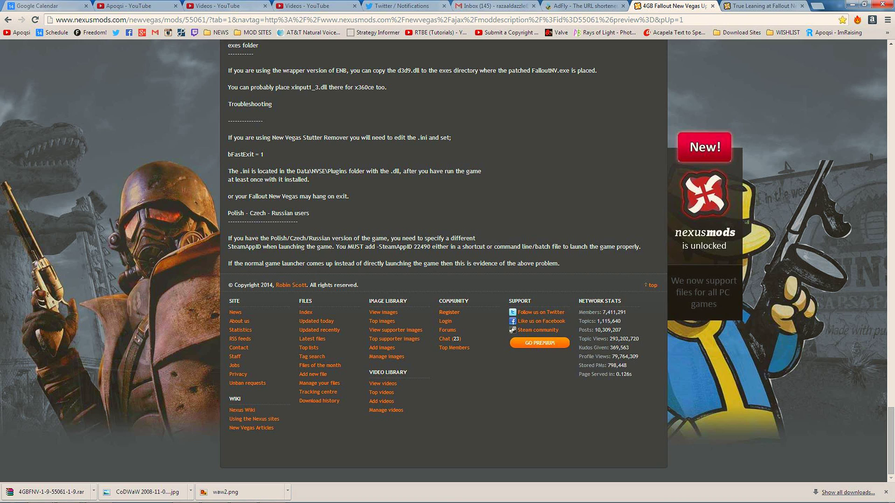
pyautogui.doubleClick(229, 211)
pyautogui.click(275, 213)
pyautogui.moveTo(250, 213); pyautogui.dragTo(309, 213)
pyautogui.click(272, 213)
pyautogui.moveTo(228, 227); pyautogui.dragTo(559, 264)
pyautogui.click(522, 239)
# - Review the mod description's shortcut examples, command line reference and update history, going back up to the page header
pyautogui.scroll(4, 522, 239)
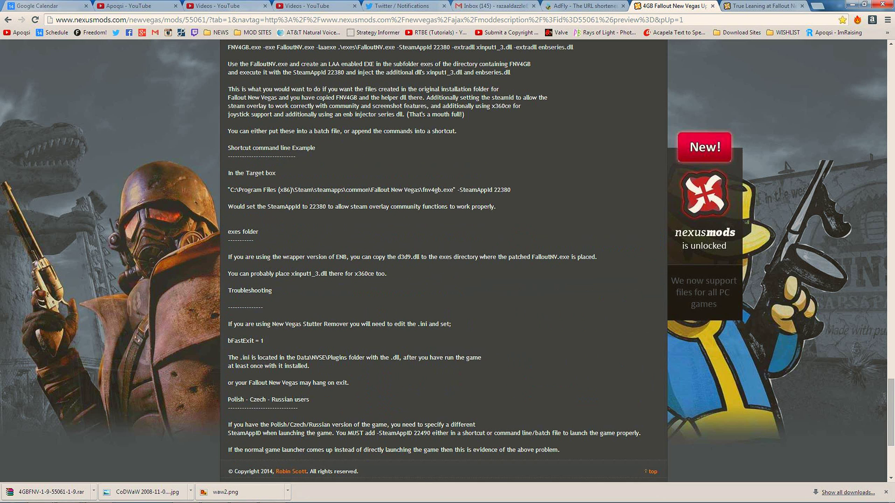
pyautogui.scroll(4, 442, 261)
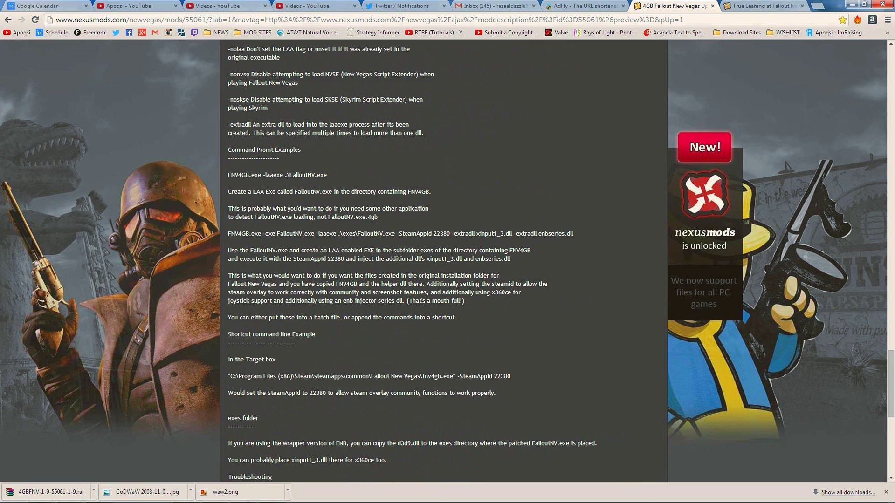
pyautogui.scroll(5, 443, 261)
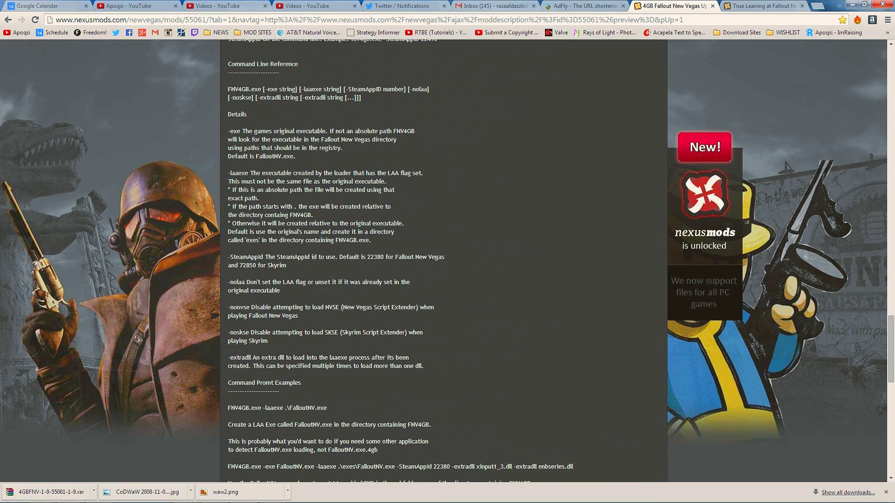
pyautogui.scroll(20, 442, 261)
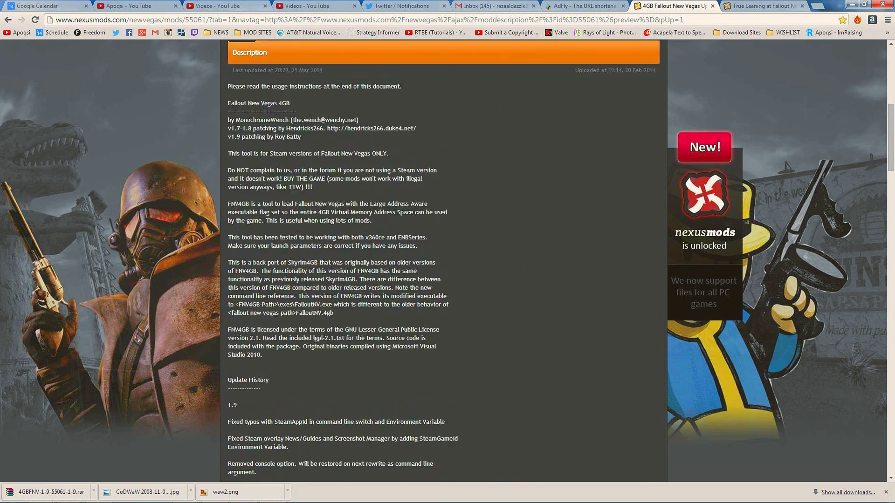
pyautogui.scroll(4, 443, 261)
pyautogui.scroll(-10, 443, 261)
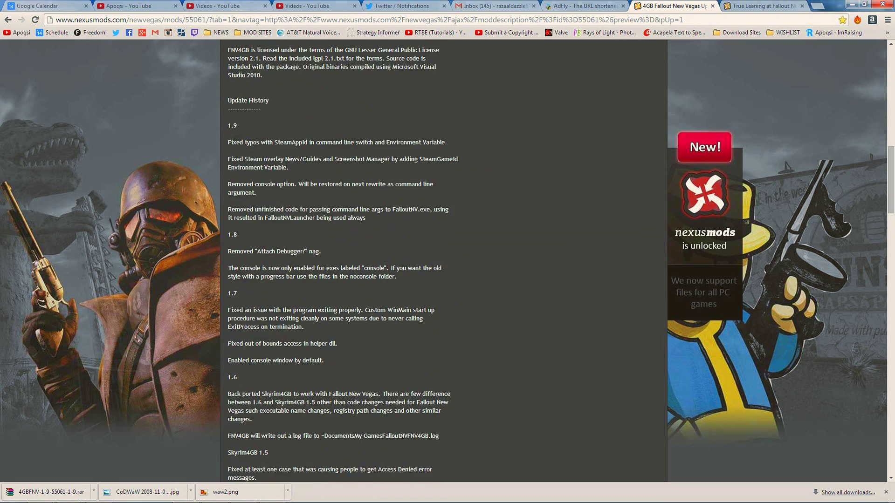
pyautogui.scroll(14, 443, 261)
pyautogui.scroll(-6, 443, 261)
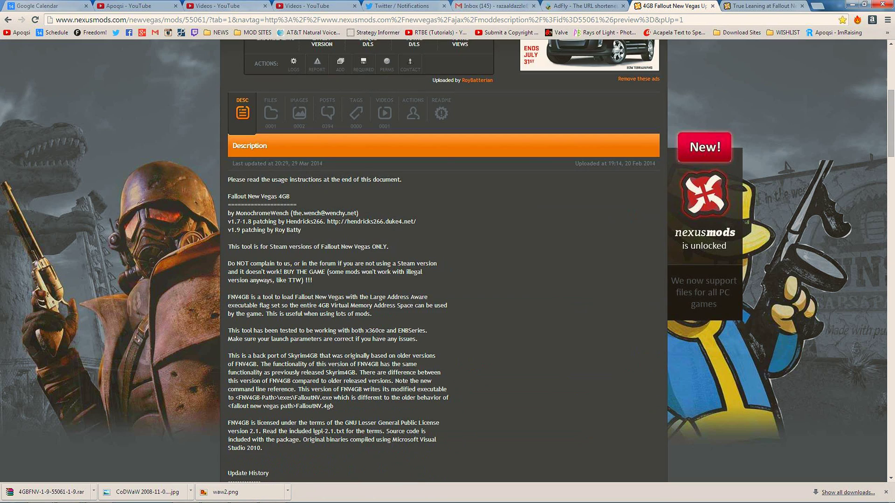
pyautogui.scroll(6, 443, 261)
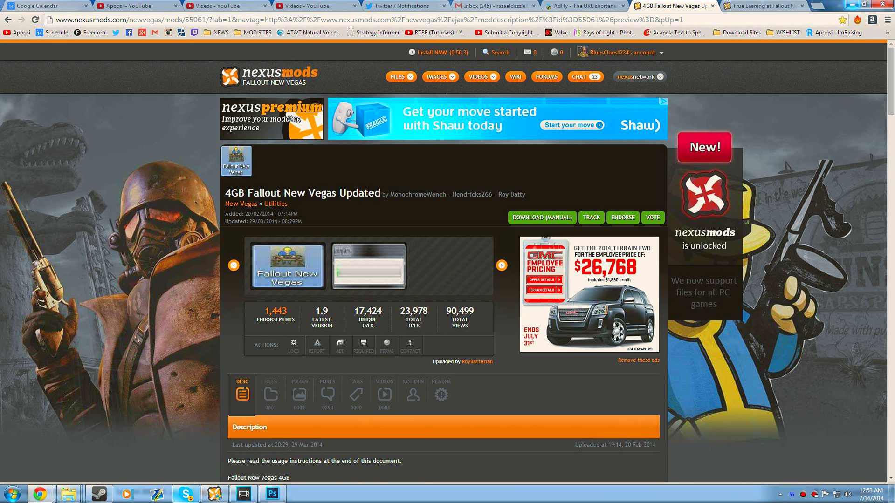
# - Bring up the Fallout New Vegas folder window over the mod page, look through its files, and minimize it
pyautogui.moveTo(69, 494)
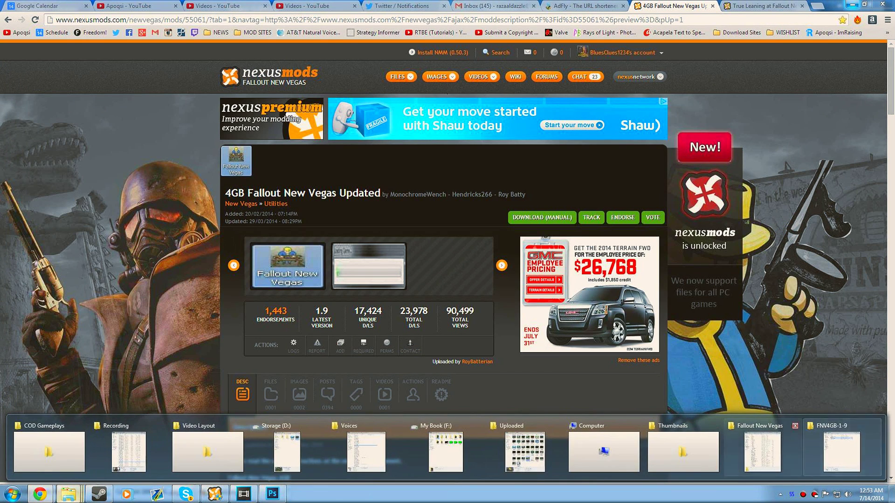
pyautogui.click(762, 450)
pyautogui.click(845, 289)
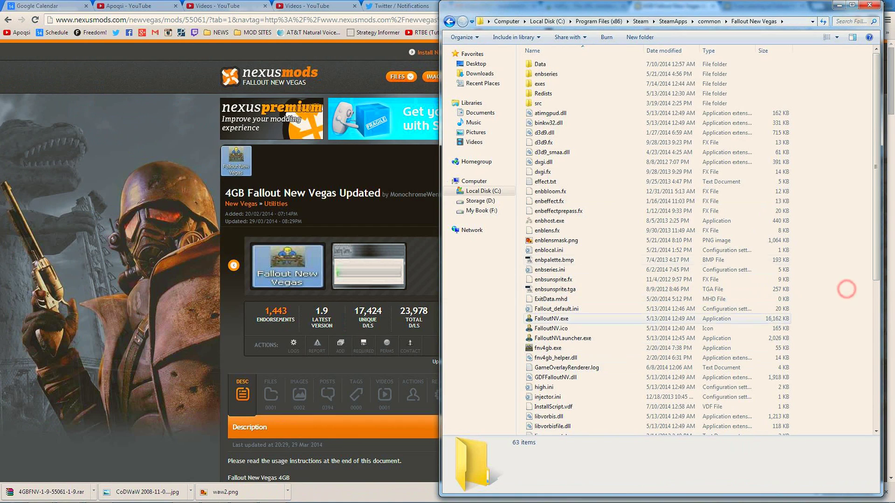
pyautogui.scroll(-6, 769, 279)
pyautogui.scroll(7, 606, 273)
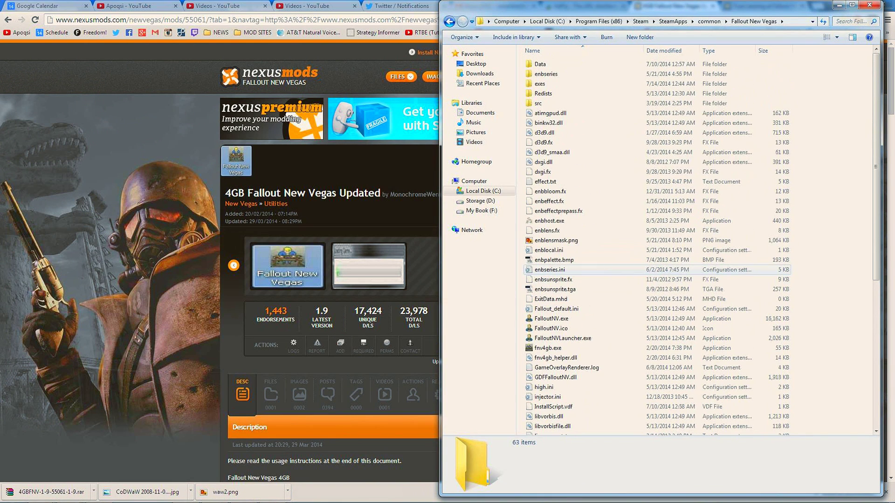
pyautogui.click(839, 5)
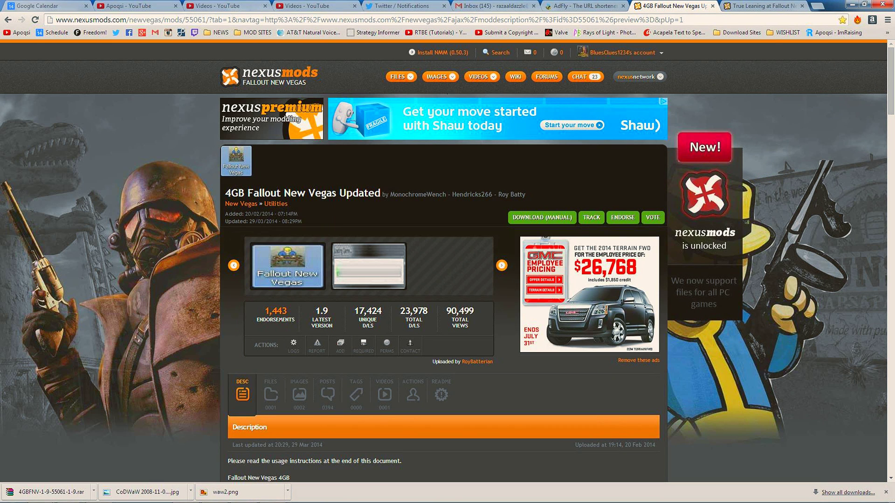
pyautogui.scroll(-2, 443, 261)
pyautogui.scroll(2, 443, 261)
# - Restore the Fallout New Vegas folder window, select fnv4gb.exe, and minimize the browser and folder windows to clear the desktop
pyautogui.moveTo(128, 501)
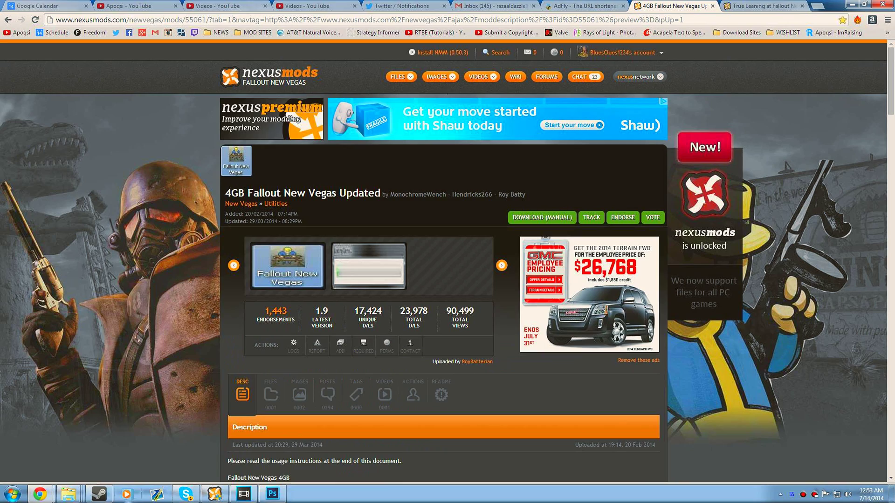
pyautogui.click(70, 495)
pyautogui.moveTo(129, 451)
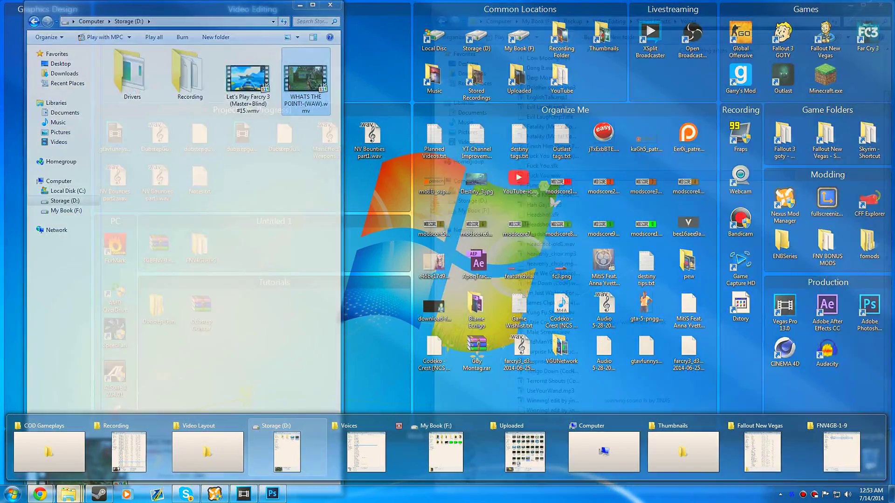
pyautogui.moveTo(366, 450)
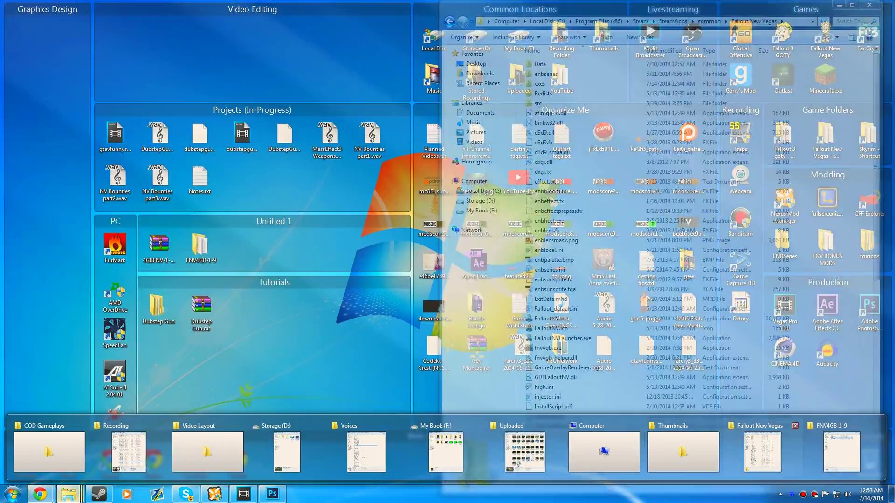
pyautogui.moveTo(842, 450)
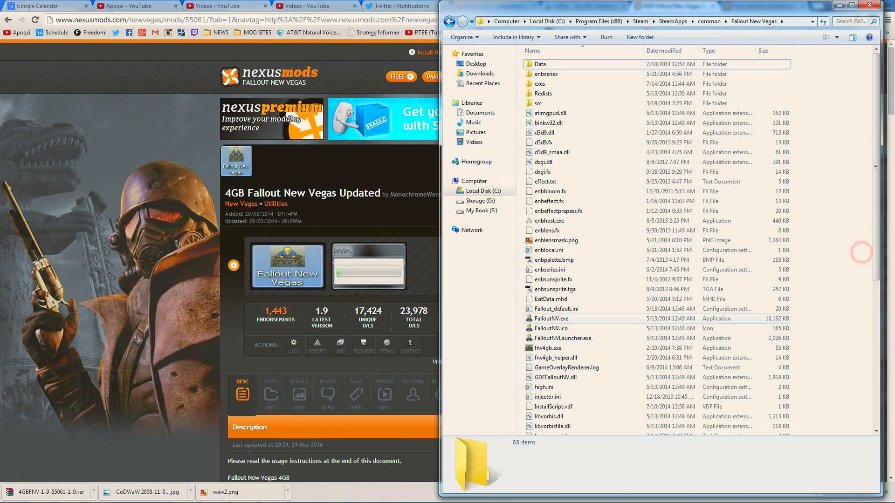
pyautogui.click(544, 348)
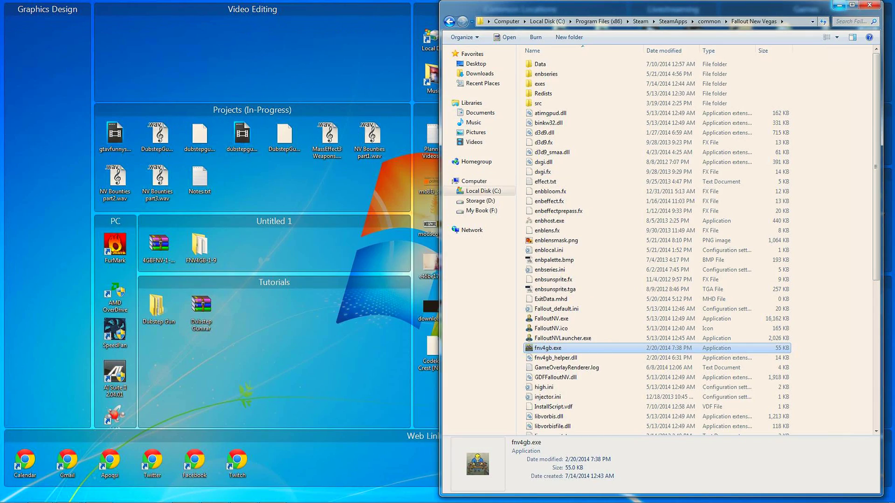
pyautogui.click(838, 5)
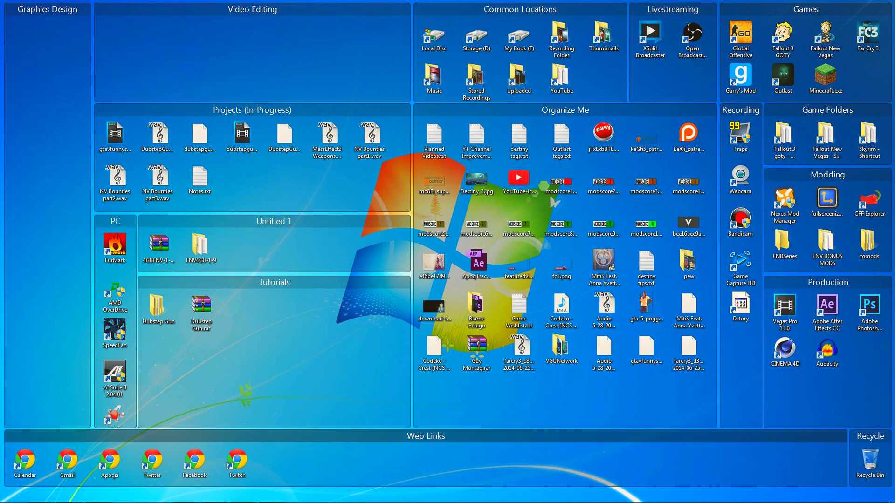
# - Reopen the Fallout New Vegas folder window and create a shortcut to fnv4gb.exe in that folder
pyautogui.moveTo(69, 494)
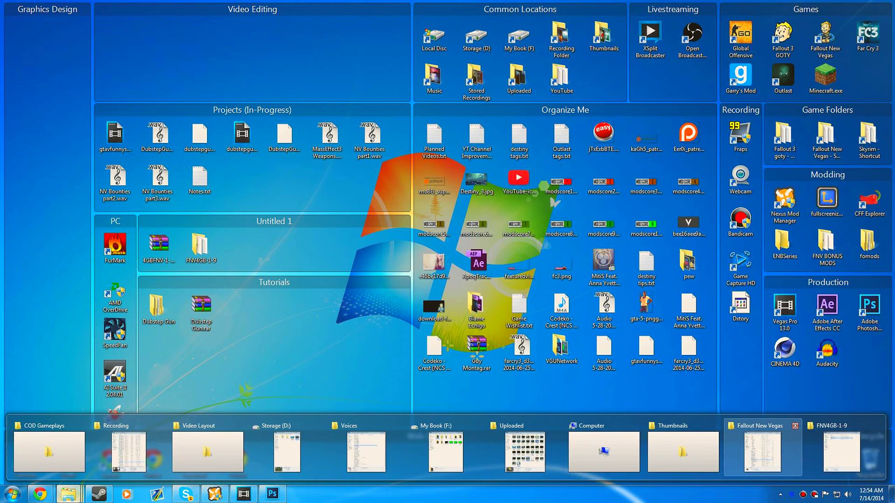
pyautogui.click(763, 452)
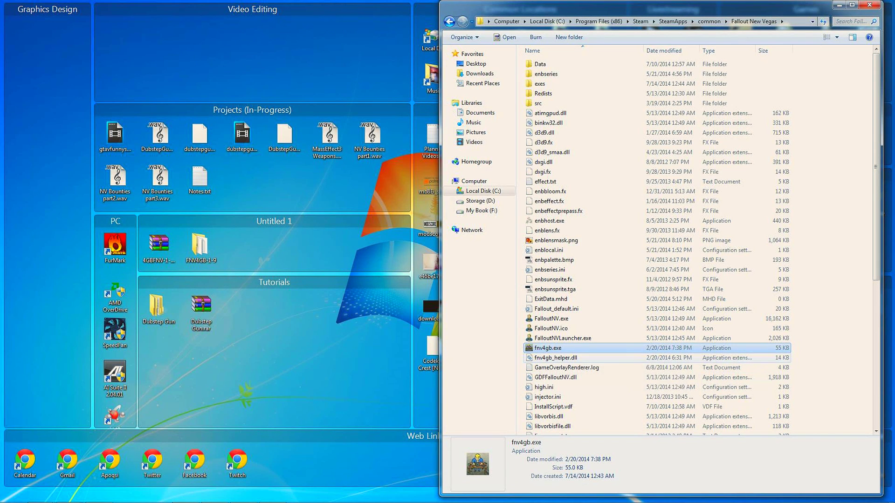
pyautogui.rightClick(545, 348)
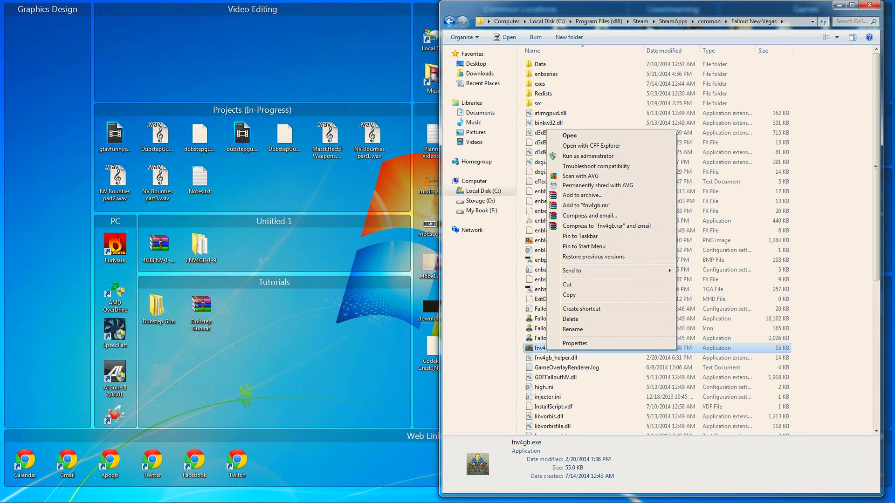
pyautogui.click(844, 347)
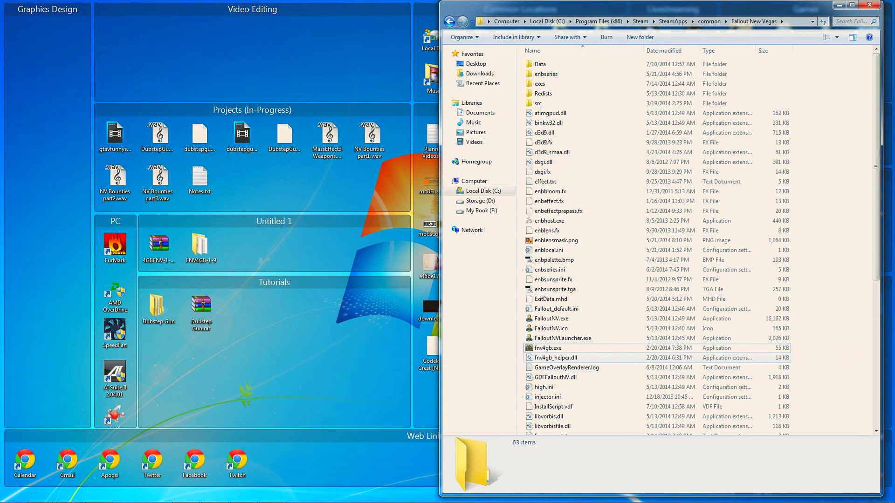
pyautogui.click(549, 357)
pyautogui.click(548, 350)
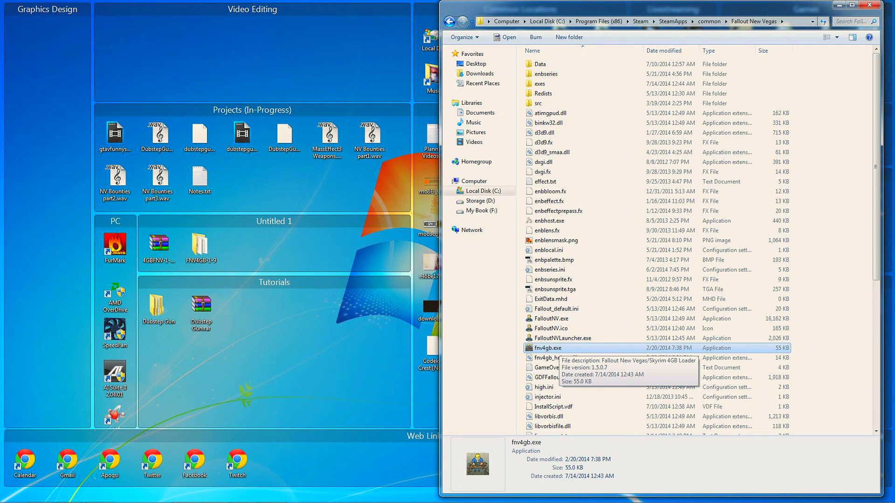
pyautogui.rightClick(558, 347)
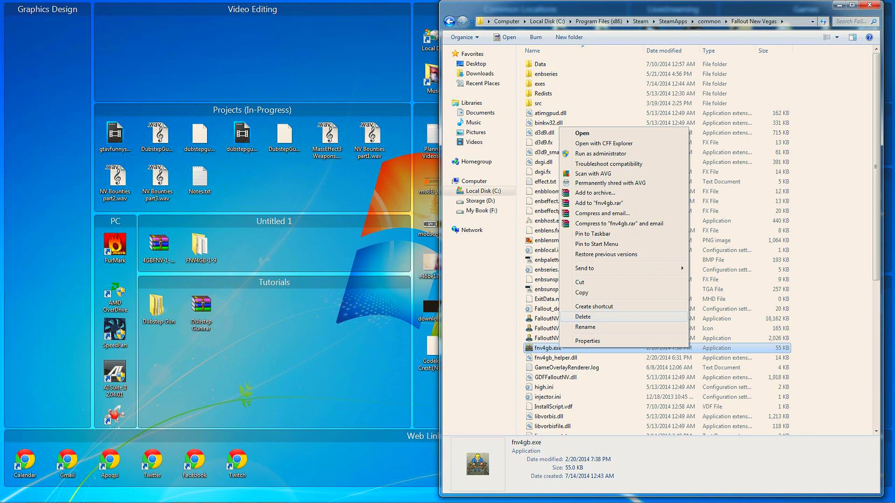
pyautogui.click(645, 306)
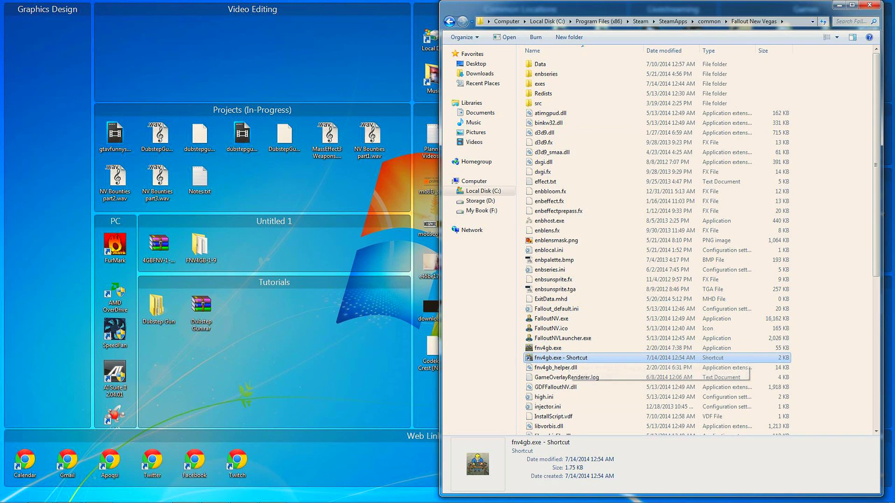
# - Move the fnv4gb.exe shortcut from the game folder to the desktop, minimize the folder window, and place the shortcut in the Games group
pyautogui.moveTo(554, 358); pyautogui.dragTo(16, 19)
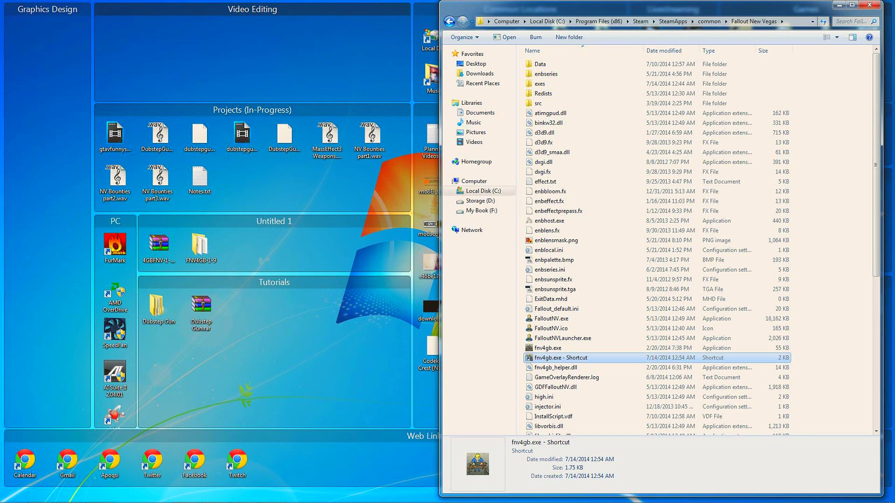
pyautogui.click(839, 5)
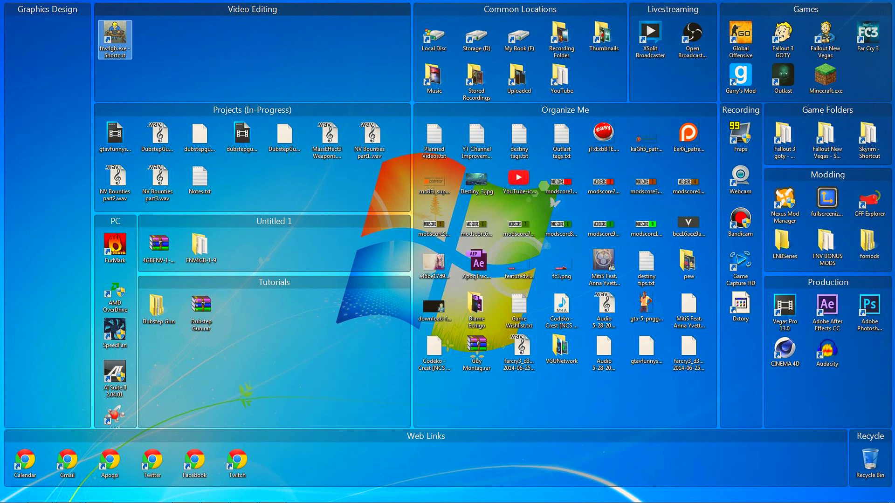
pyautogui.moveTo(114, 37); pyautogui.dragTo(868, 75)
# - Rename the fnv4gb.exe shortcut in the Games group to FNV 4GB
pyautogui.rightClick(868, 78)
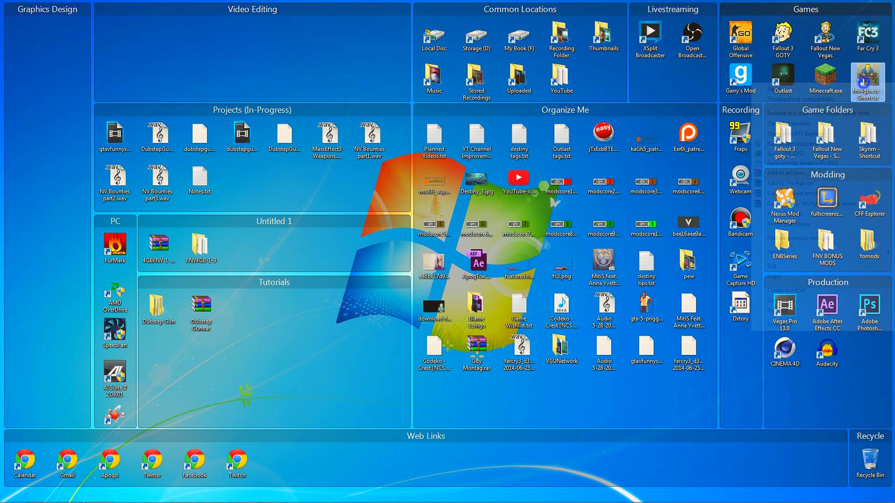
pyautogui.click(777, 310)
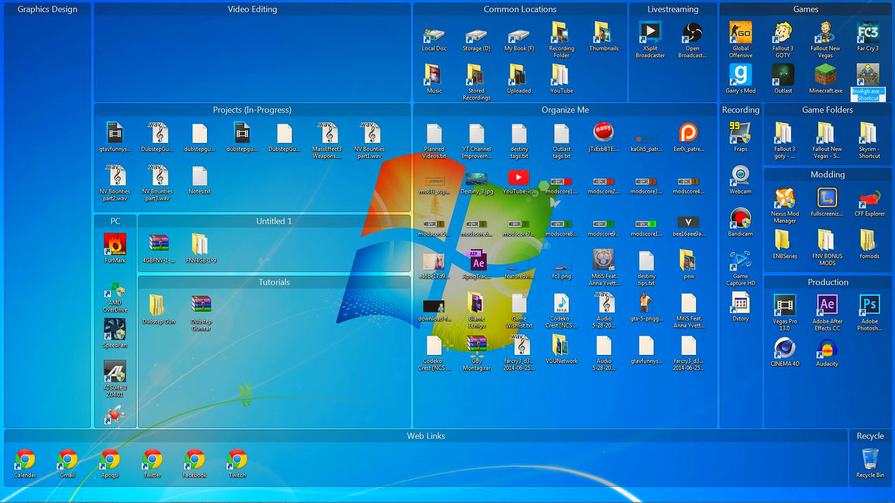
pyautogui.moveTo(880, 98); pyautogui.dragTo(849, 90)
pyautogui.press('BackSpace')
pyautogui.write('FN')
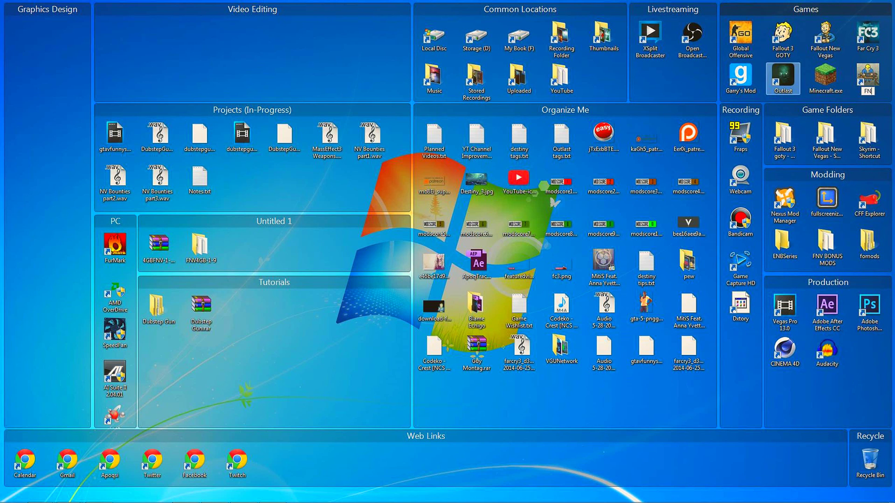
pyautogui.write('V 4GB')
pyautogui.press('Return')
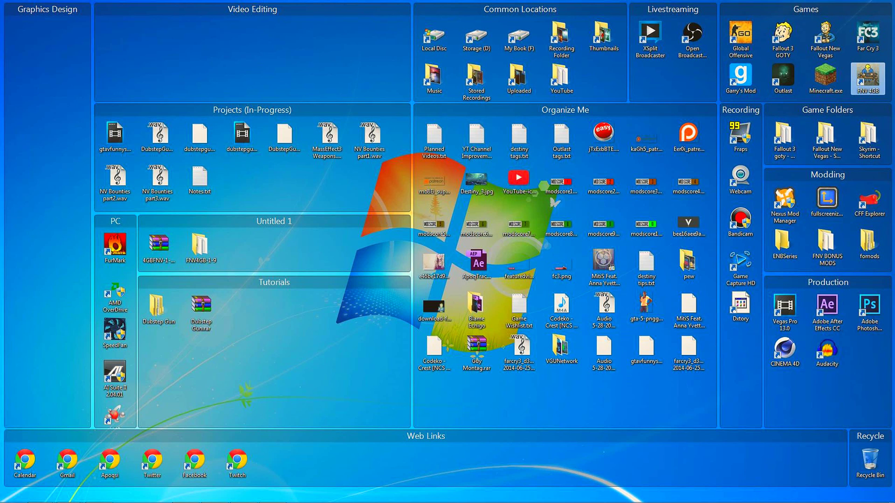
# - Inspect the target path in the FNV 4GB shortcut's properties, and close the properties without changes
pyautogui.rightClick(867, 71)
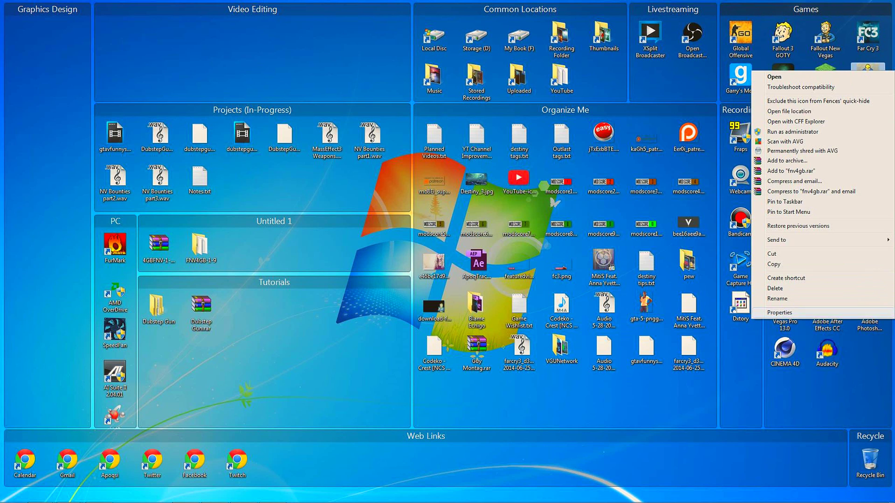
pyautogui.click(779, 312)
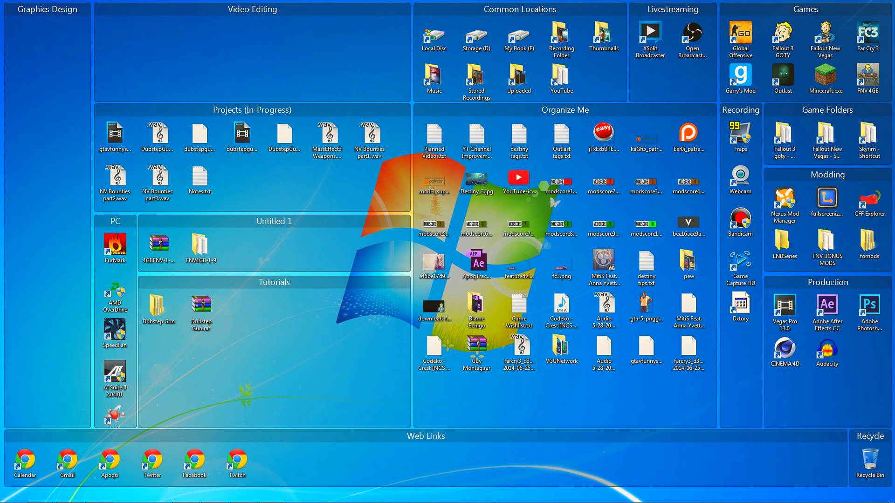
pyautogui.moveTo(373, 169); pyautogui.dragTo(351, 169)
pyautogui.click(432, 169)
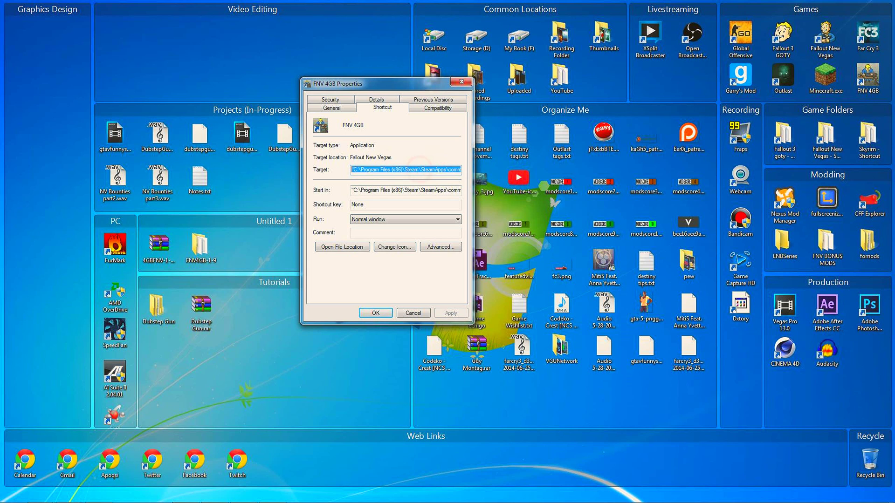
pyautogui.click(461, 82)
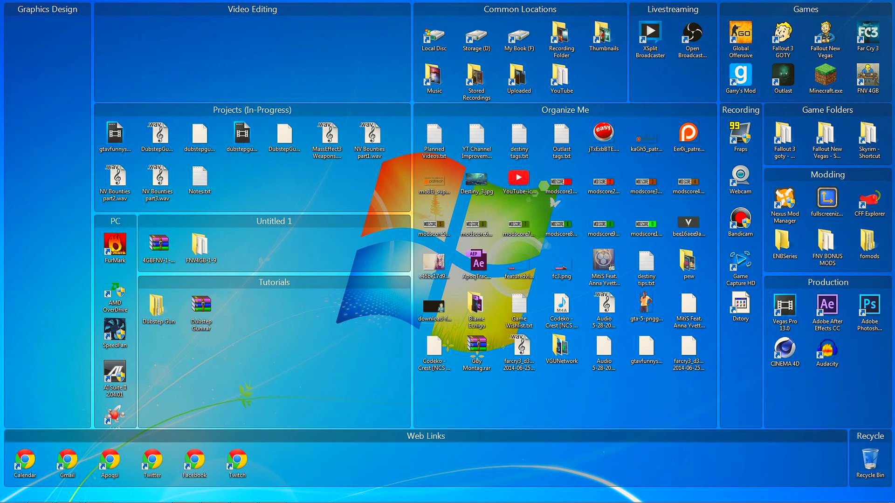
# - Switch back to the 4GB Fallout New Vegas Updated mod page in Chrome and look over the start of its description
pyautogui.moveTo(40, 495)
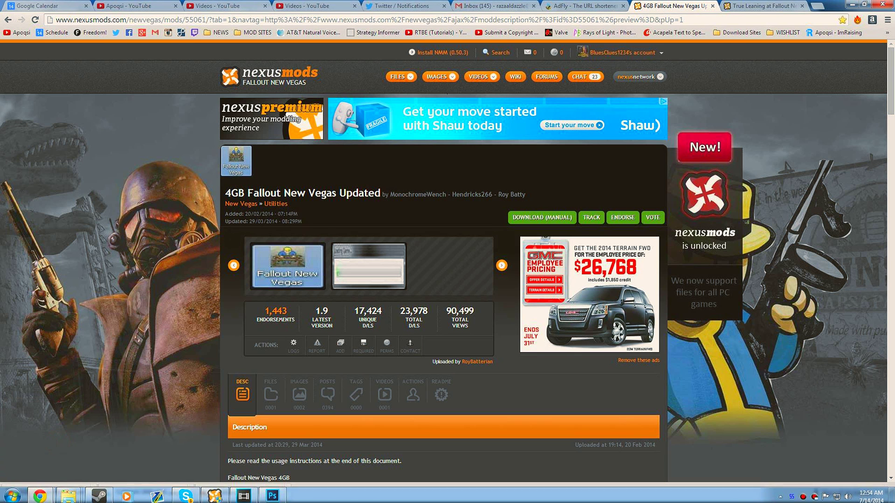
pyautogui.click(61, 440)
pyautogui.scroll(-5, 145, 285)
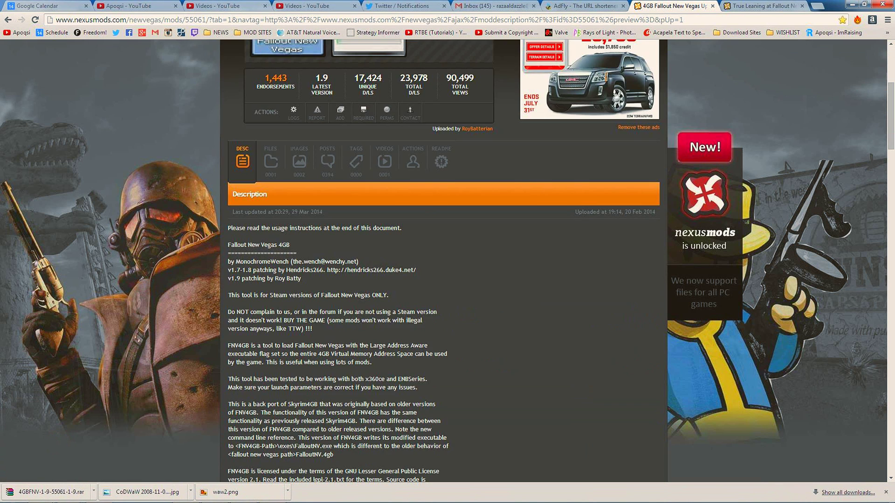
pyautogui.scroll(5, 144, 286)
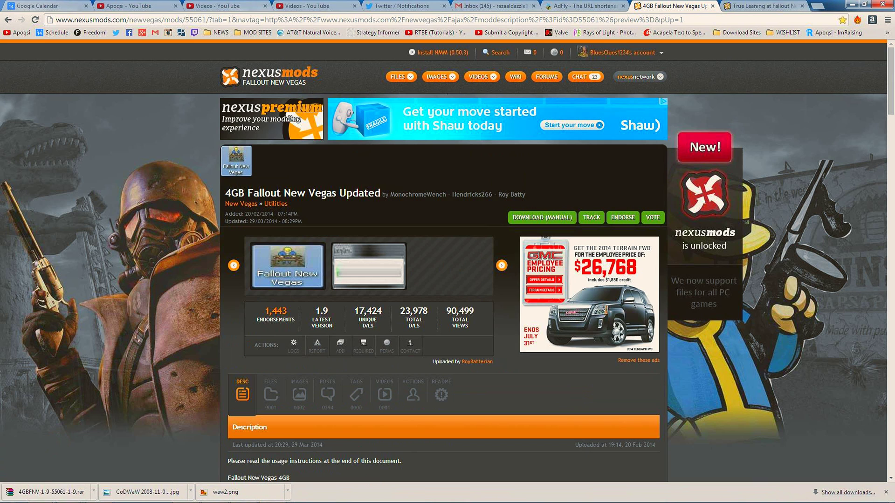